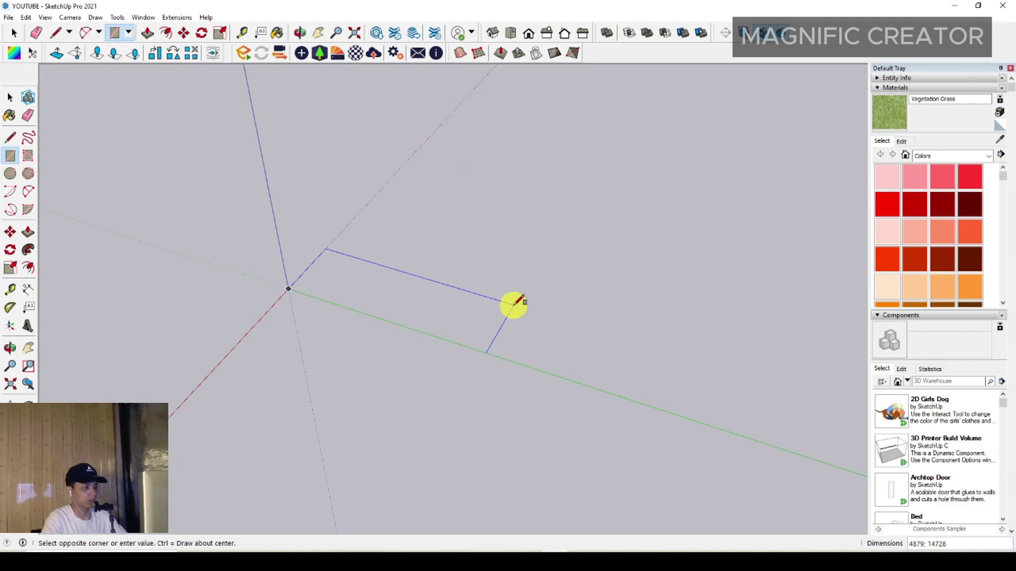
Draw a ground rectangle of about 642 by 1530 from the origin, with its long side along the green axis.
scroll(505, 299, up, 1)
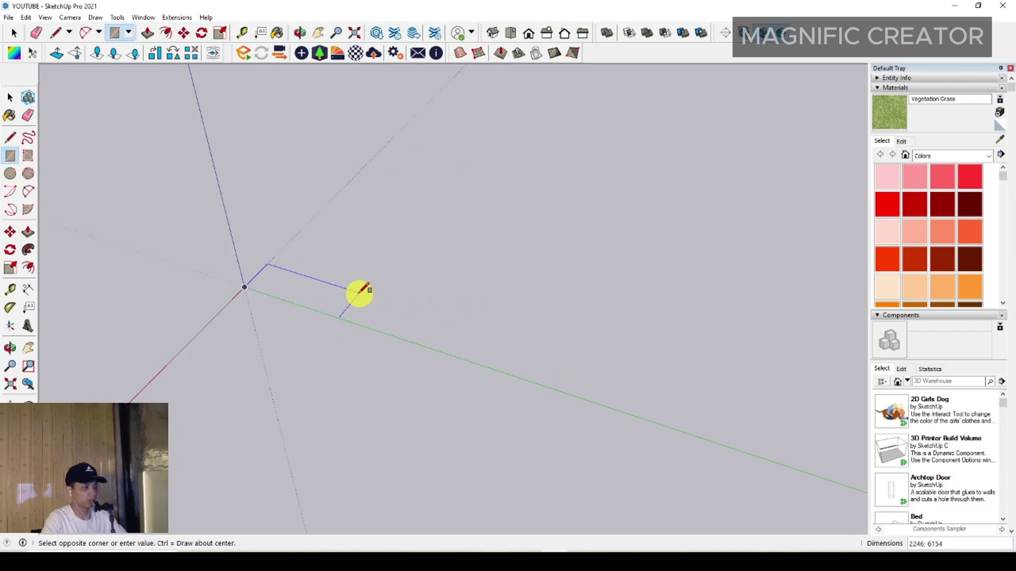
scroll(359, 290, up, 2)
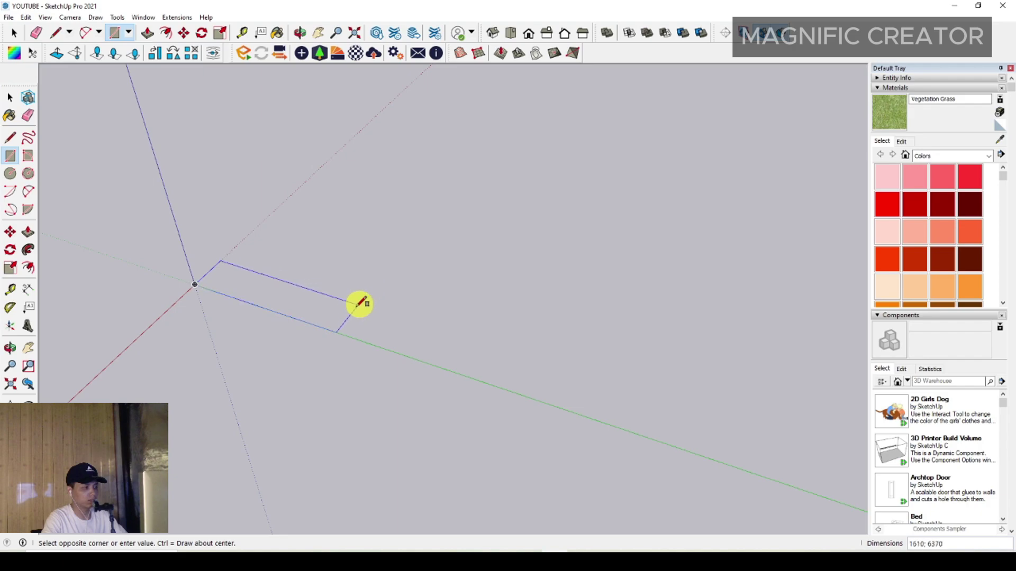
scroll(286, 294, up, 1)
scroll(286, 294, up, 1)
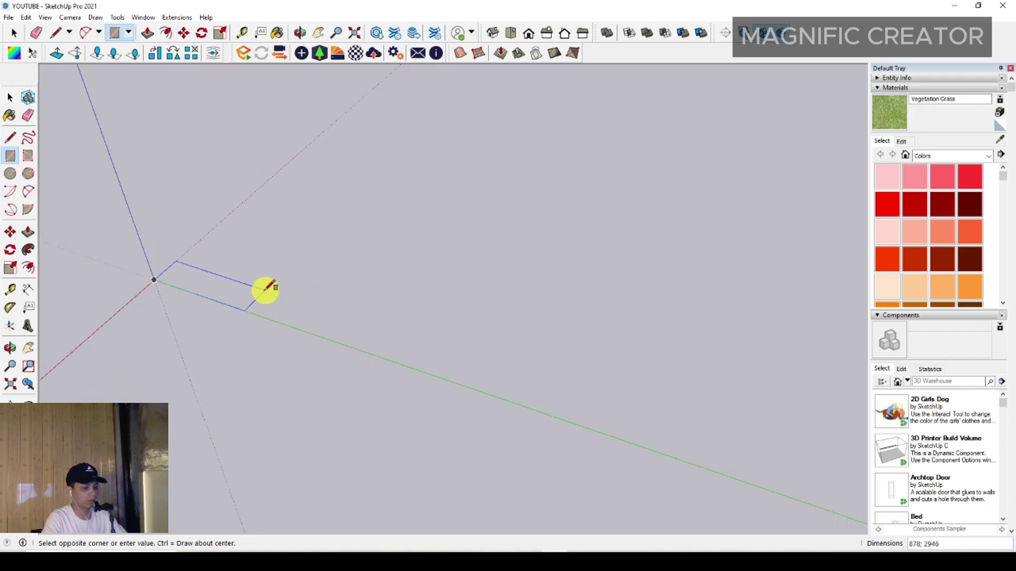
scroll(231, 281, up, 3)
shift+middle_drag(222, 281, 373, 306)
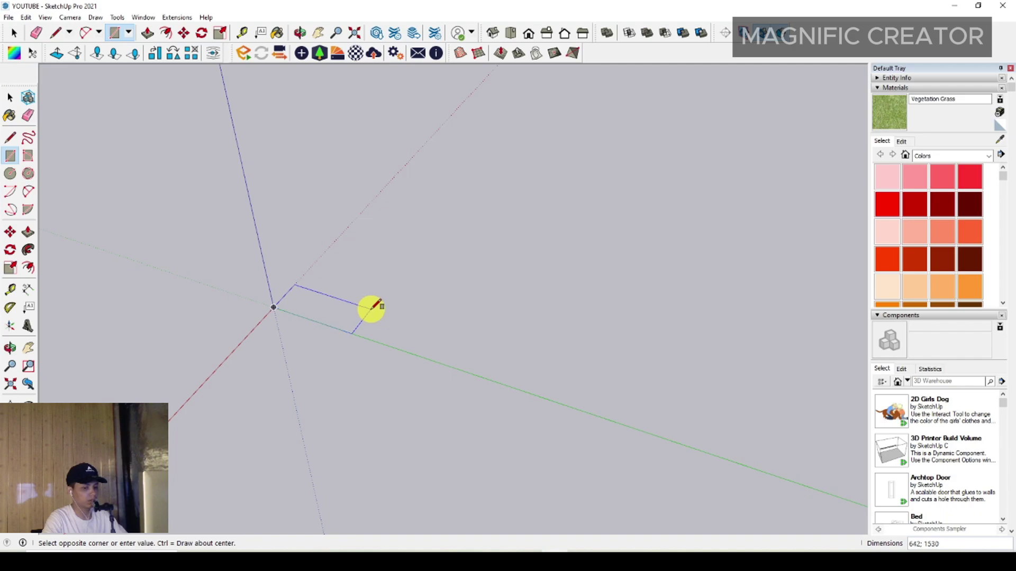
click(371, 310)
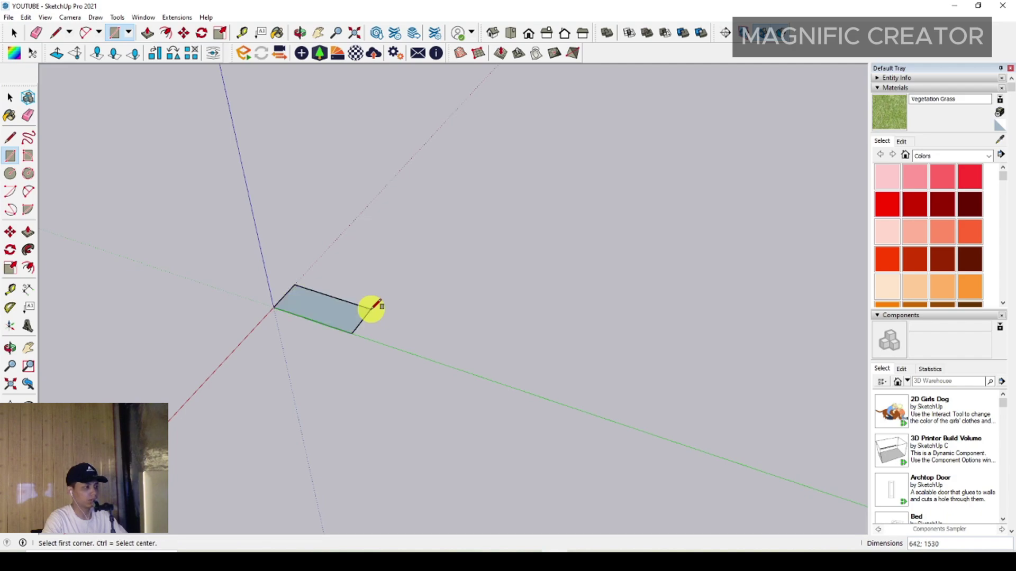
key(space)
Scale the rectangle longer along the green axis, to nearly twice its length, keeping the end at the origin fixed.
scroll(313, 308, up, 6)
shift+middle_drag(327, 306, 408, 306)
scroll(399, 296, down, 2)
double_click(494, 320)
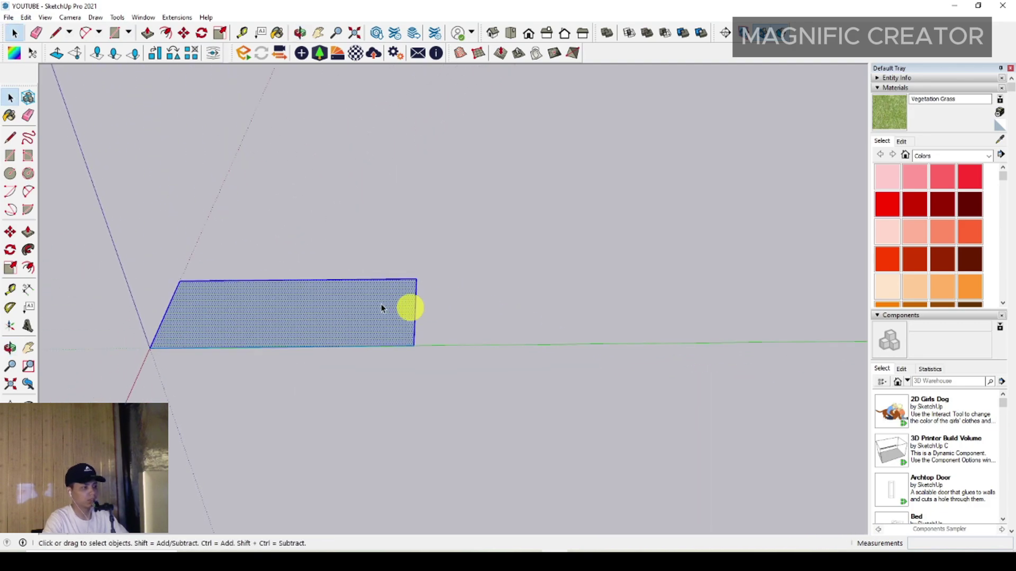
click(220, 33)
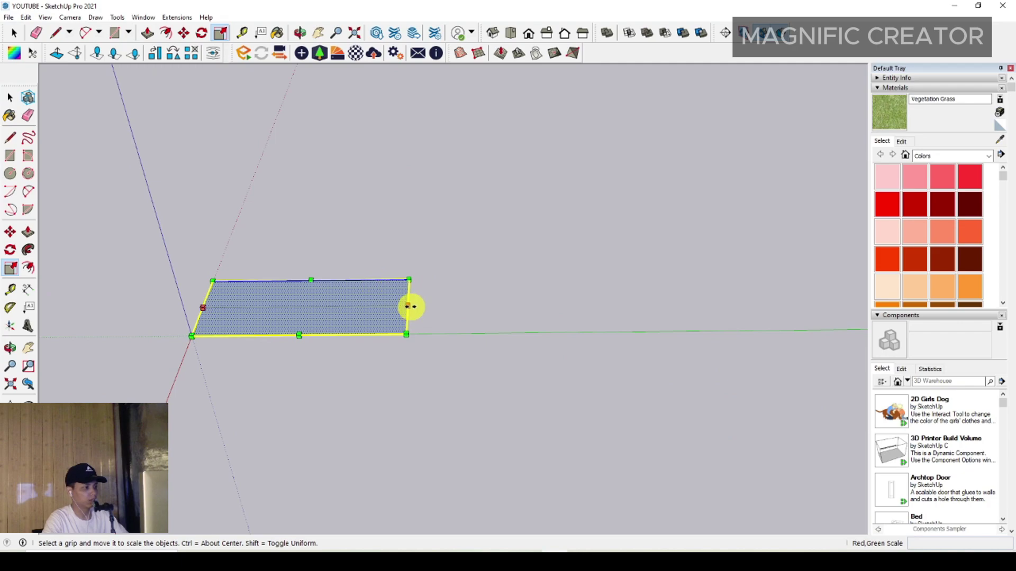
drag(408, 306, 542, 301)
key(space)
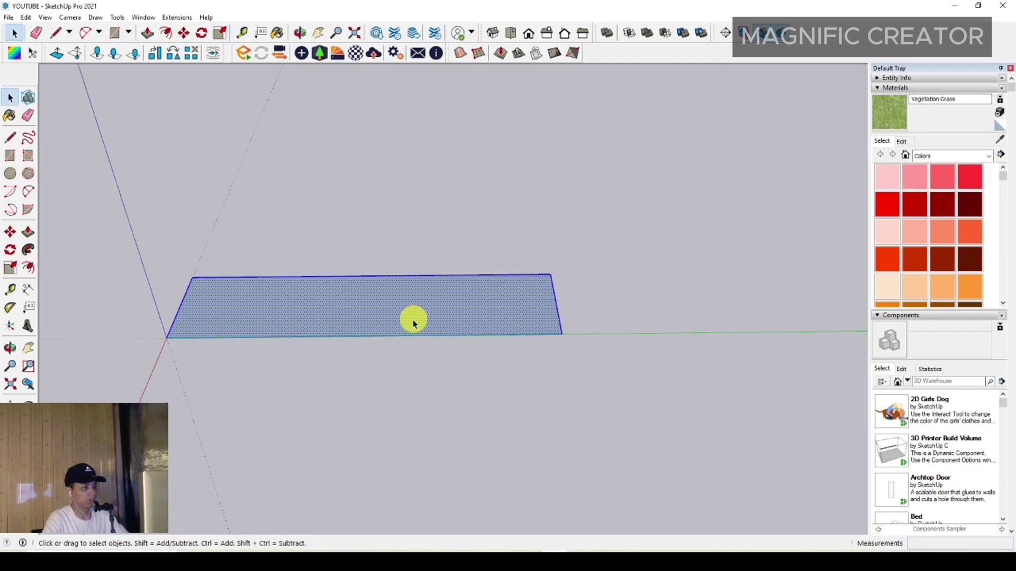
Extrude the rectangle upward by about 612 into a block, and raise its top face a little further.
middle_drag(413, 317, 268, 295)
click(31, 236)
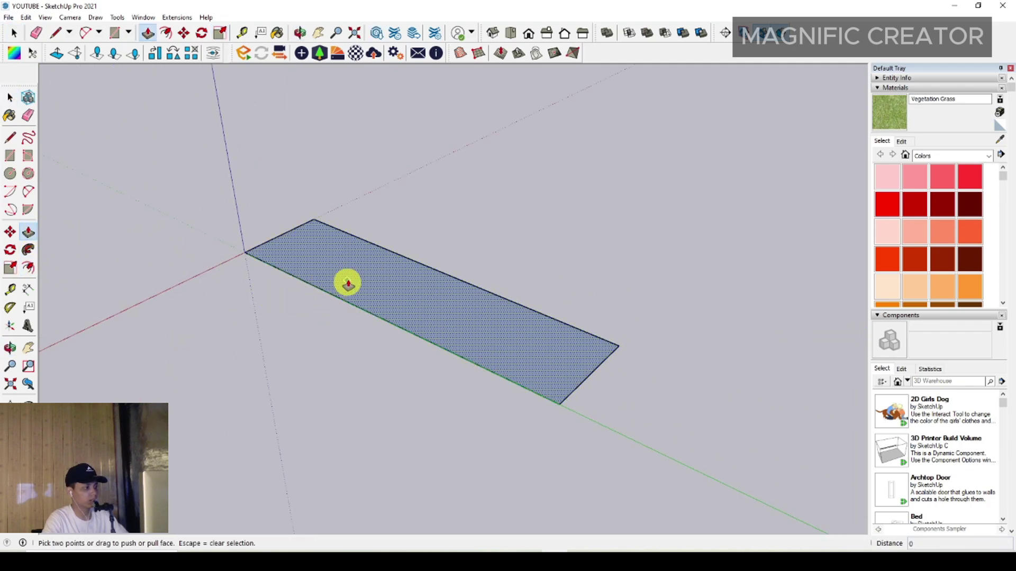
click(344, 281)
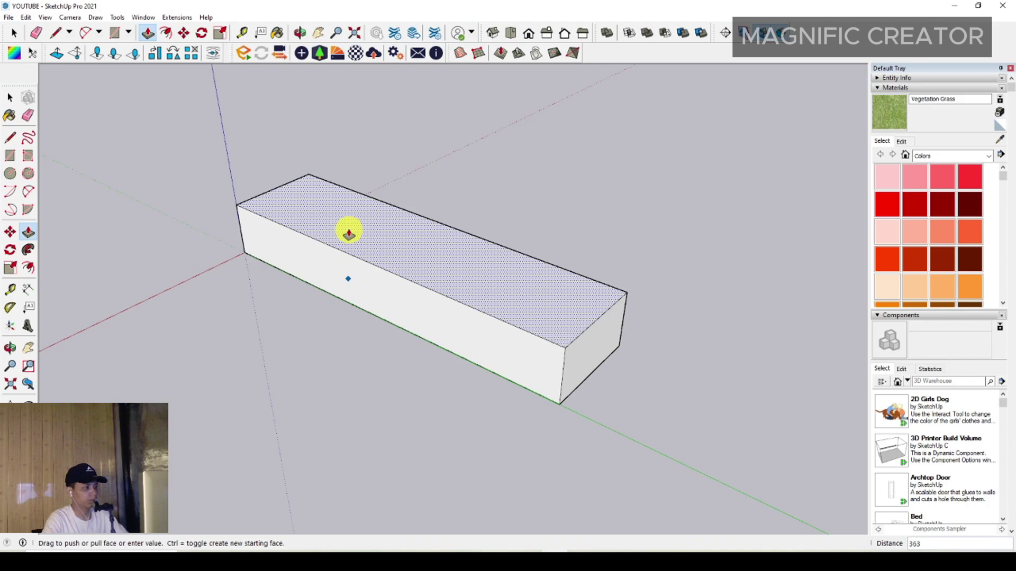
click(356, 198)
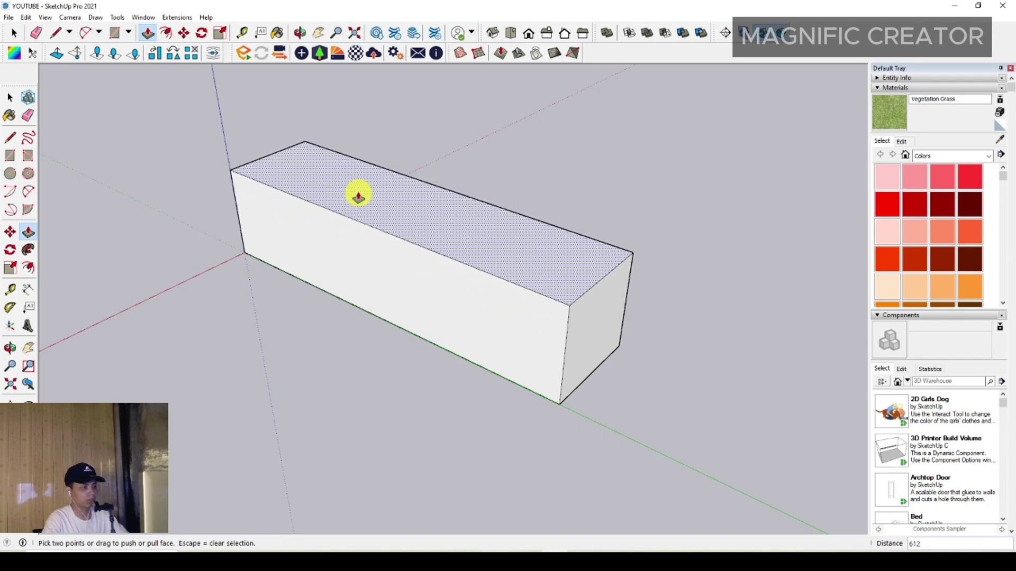
key(space)
key(p)
click(443, 226)
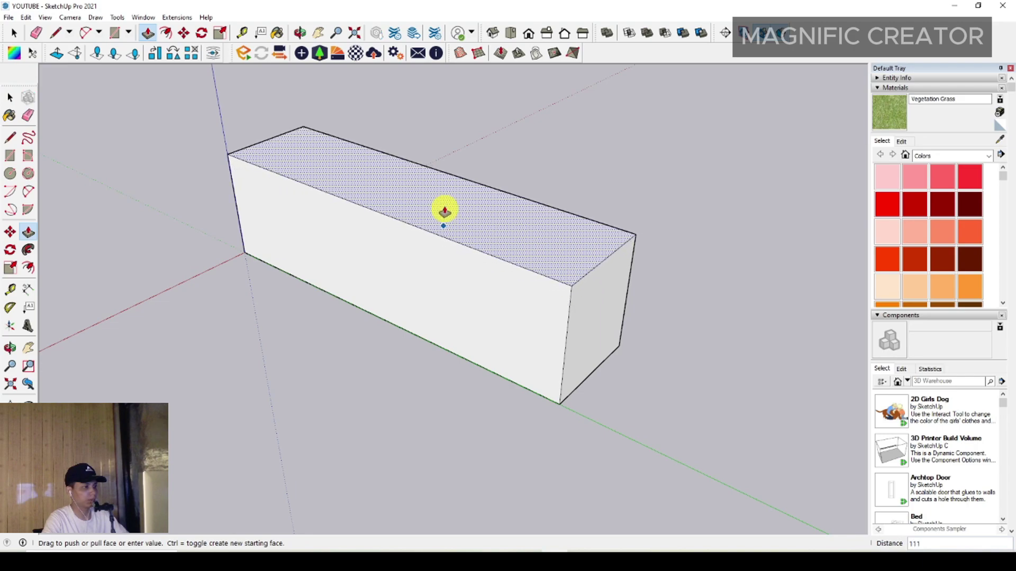
click(447, 198)
key(space)
Draw an upward-bulging arc on the block's long side face, from low on the origin-end edge to mid-face, with a bulge of about 201.
middle_drag(404, 229, 518, 241)
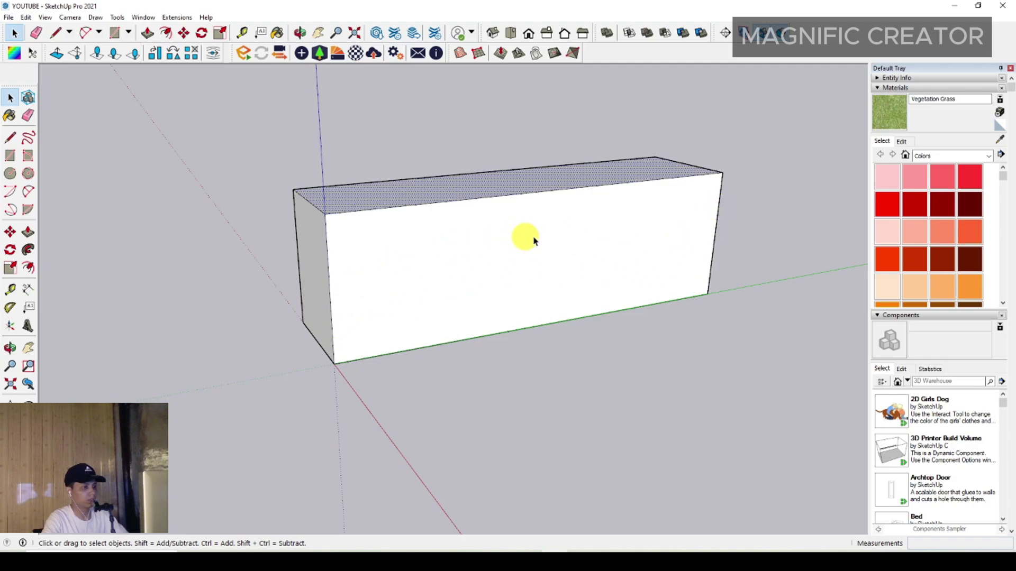
click(29, 195)
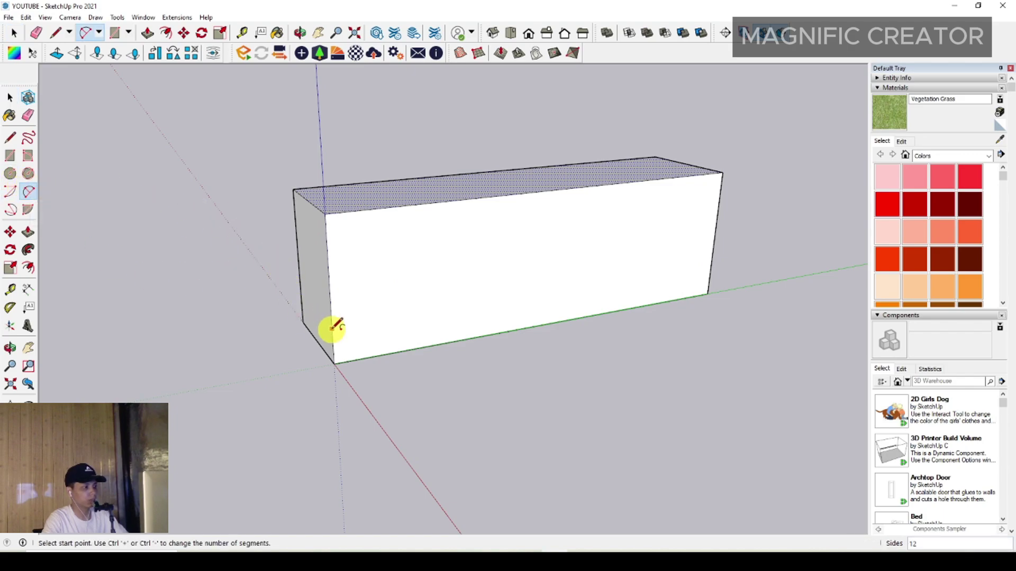
click(332, 332)
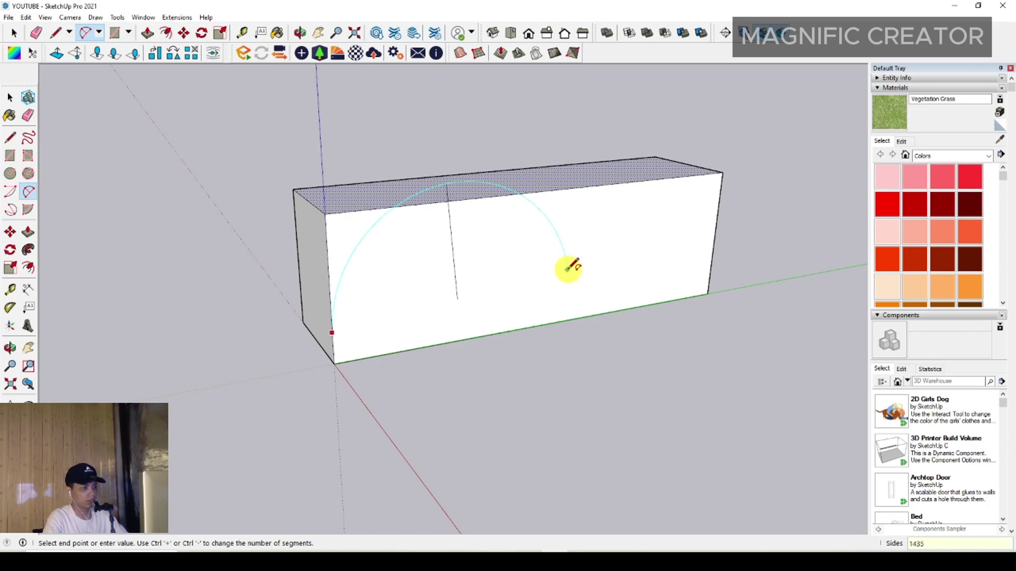
click(526, 272)
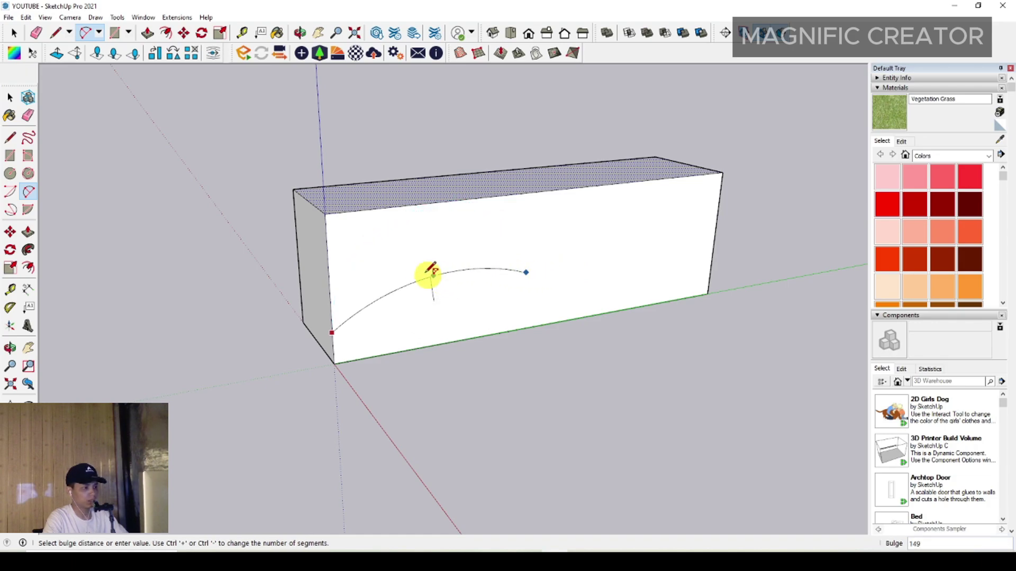
scroll(423, 268, up, 2)
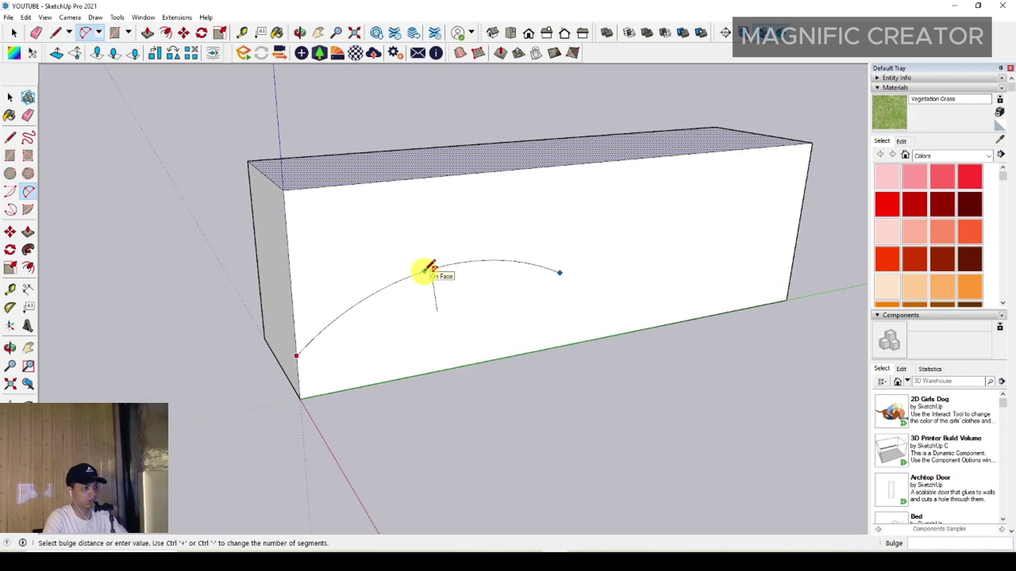
click(427, 264)
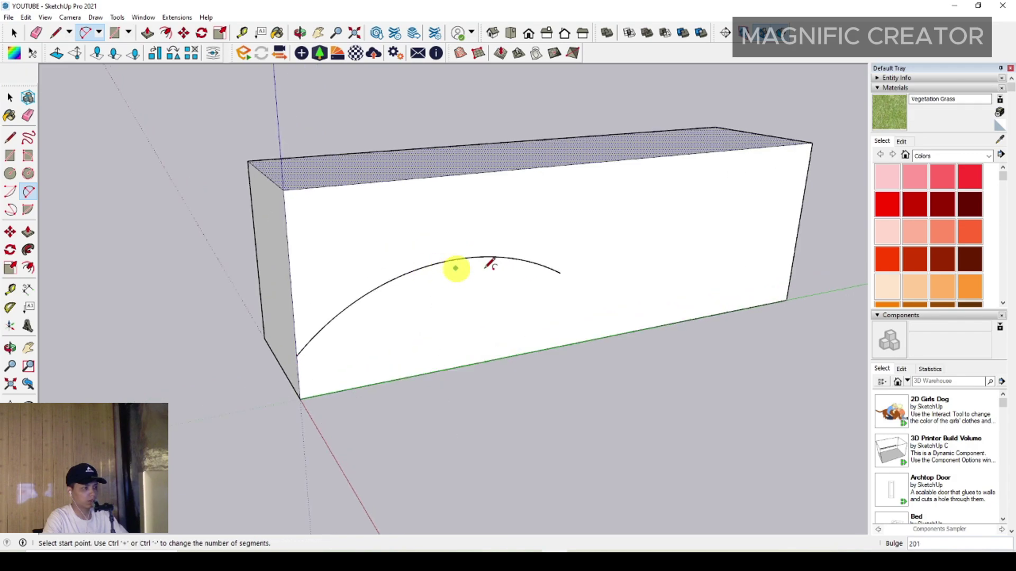
Continue the curve with a tangent downward-bulging arc from the first arc's end to the vertical edge at the face's far end.
middle_drag(454, 268, 484, 273)
click(485, 275)
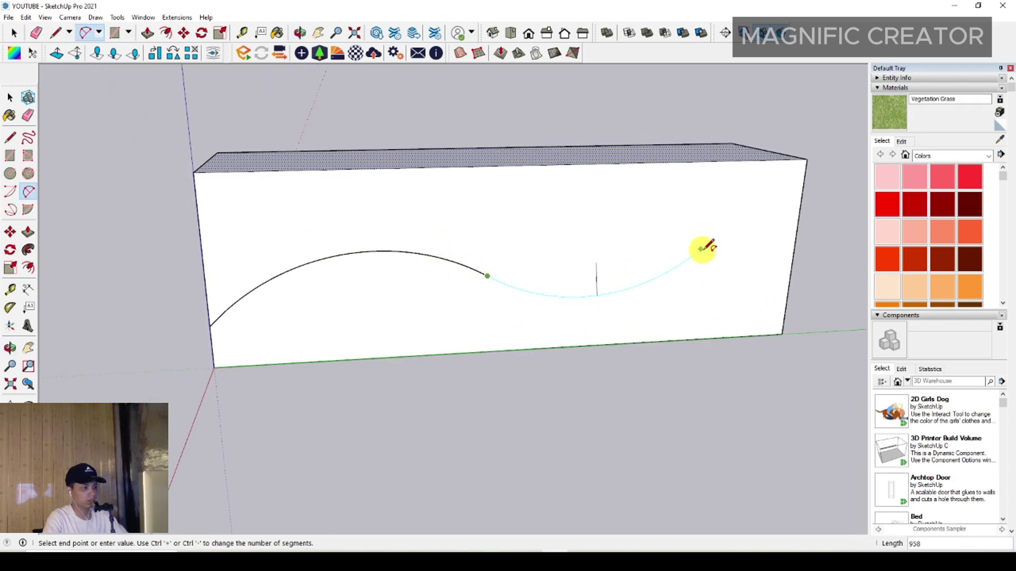
double_click(798, 232)
key(space)
Offset the S-shaped curve downward by 150 on the side face.
middle_drag(794, 233, 469, 309)
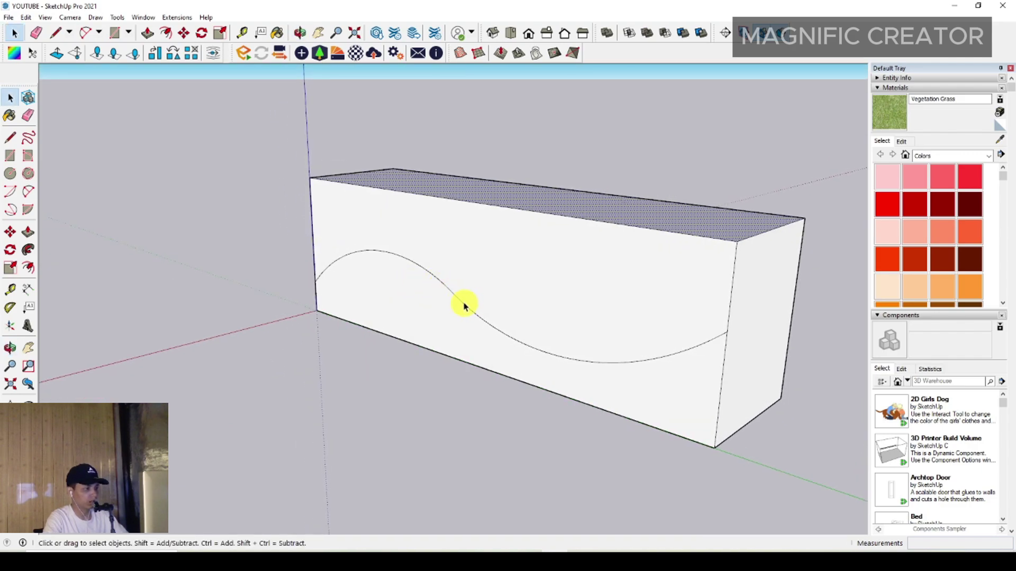
click(463, 306)
scroll(475, 319, up, 2)
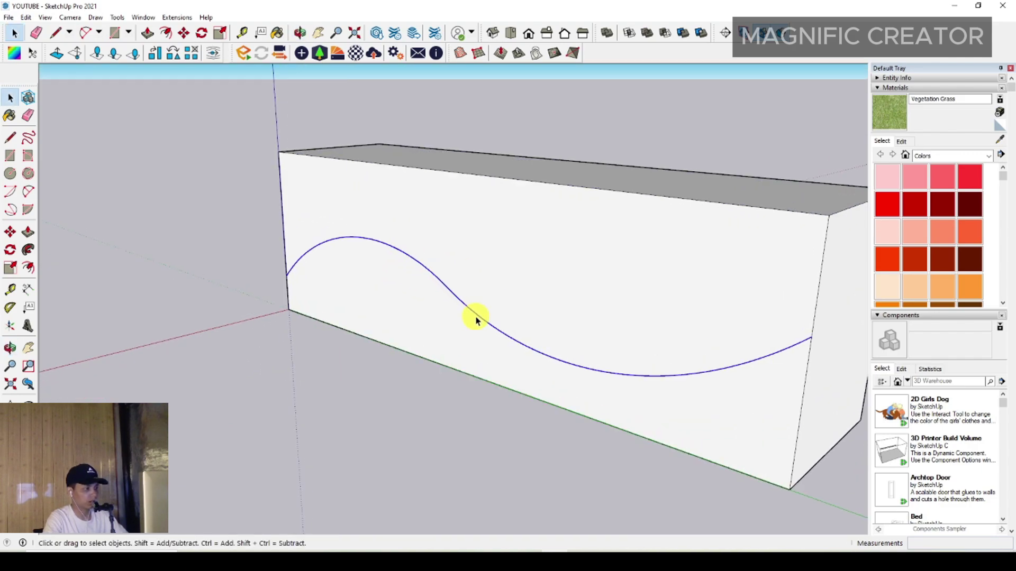
middle_drag(389, 239, 328, 294)
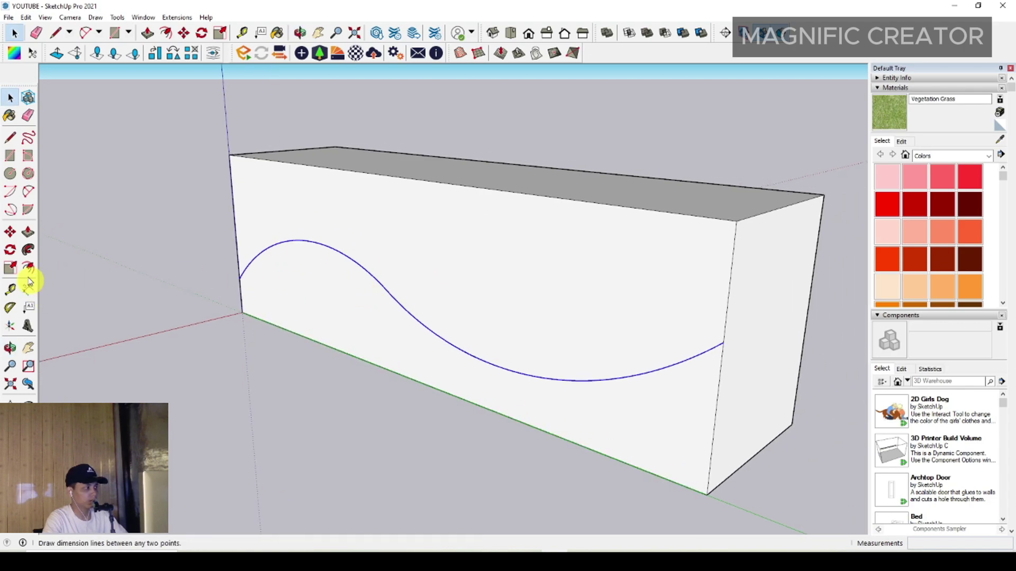
click(28, 268)
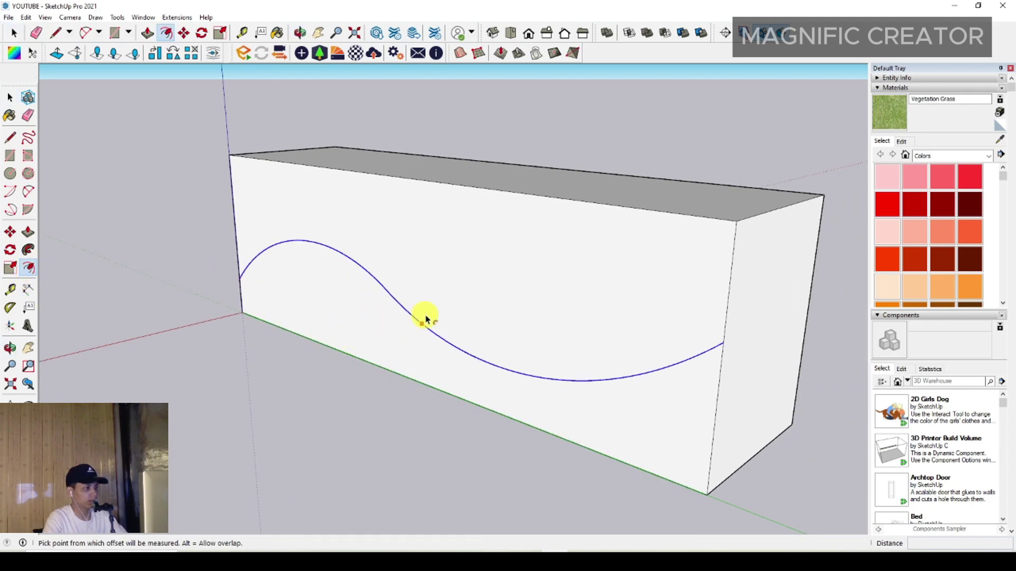
click(366, 272)
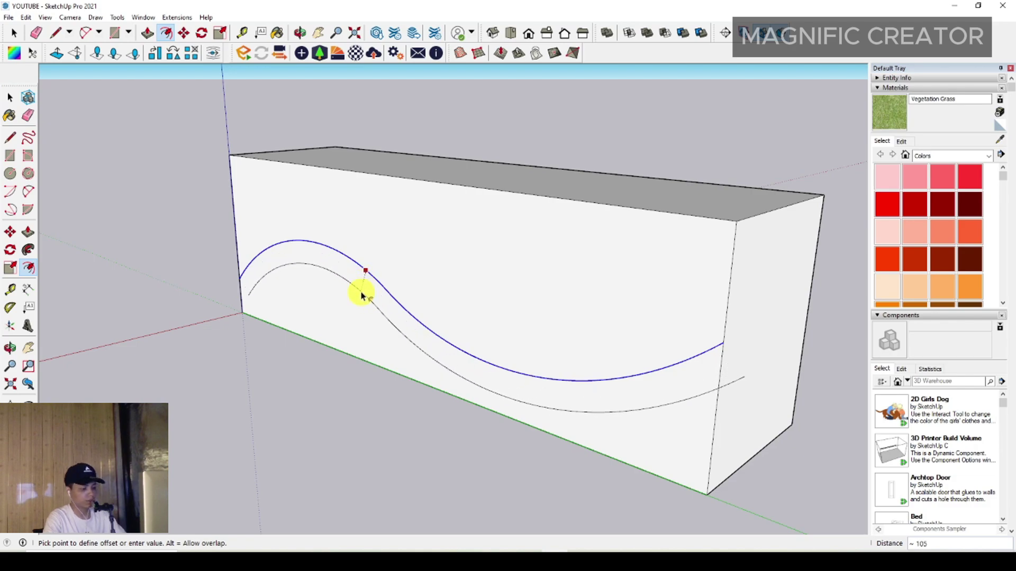
key(Return)
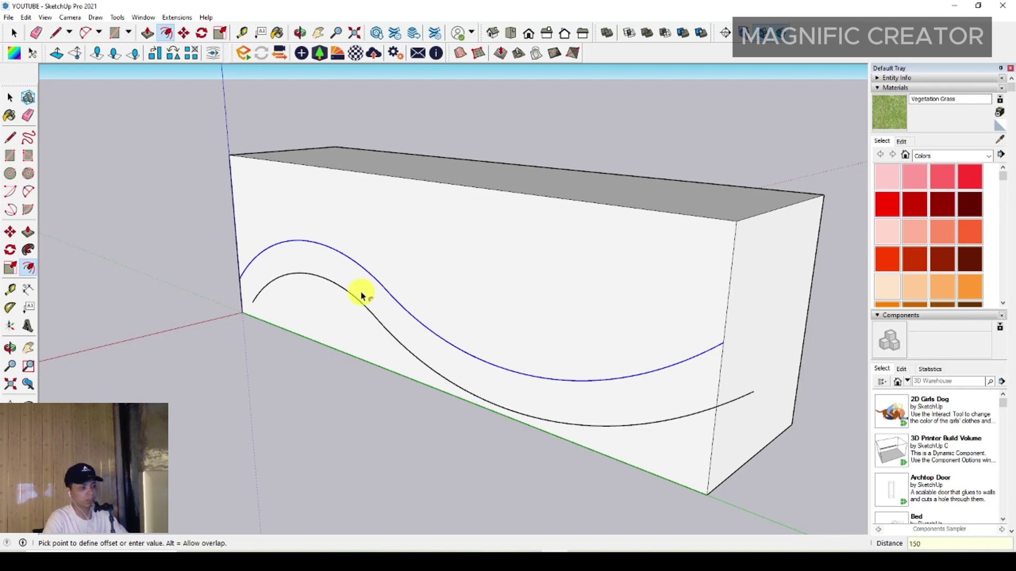
key(space)
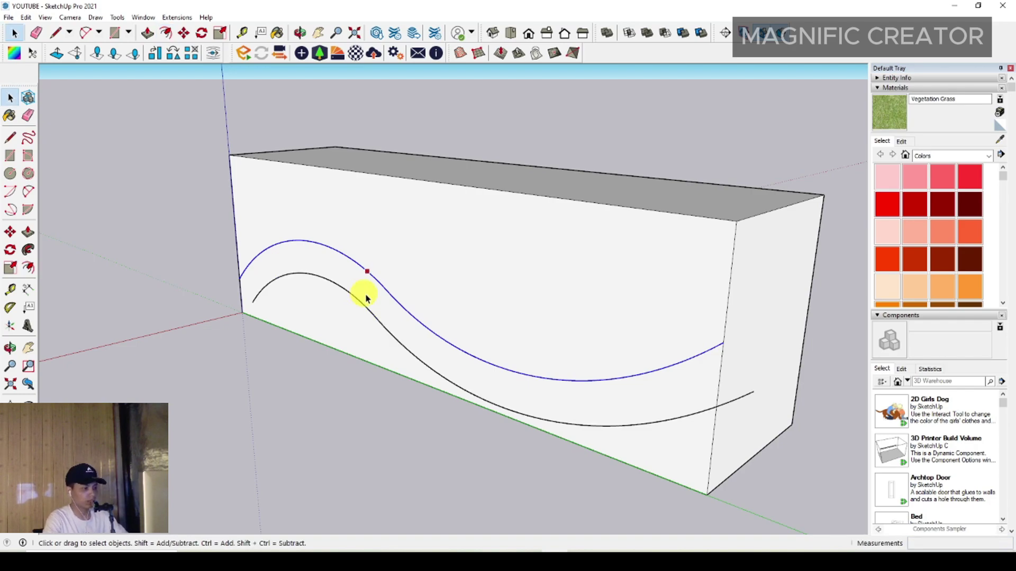
Extend the lower curve's end near the origin with a straight line in its direction to the block's bottom edge.
middle_drag(398, 364, 272, 313)
scroll(272, 313, up, 5)
middle_drag(510, 306, 425, 310)
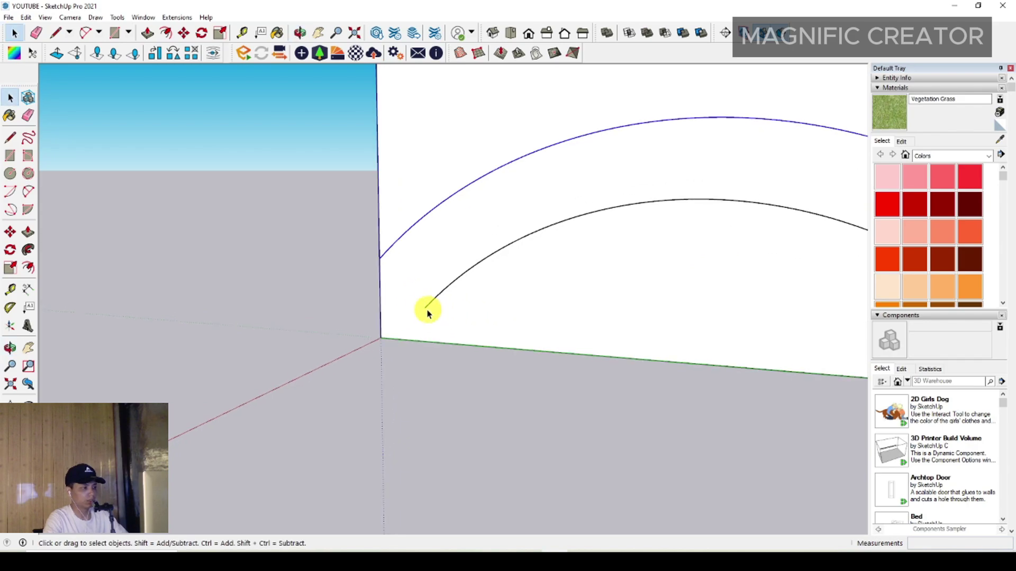
scroll(425, 311, up, 3)
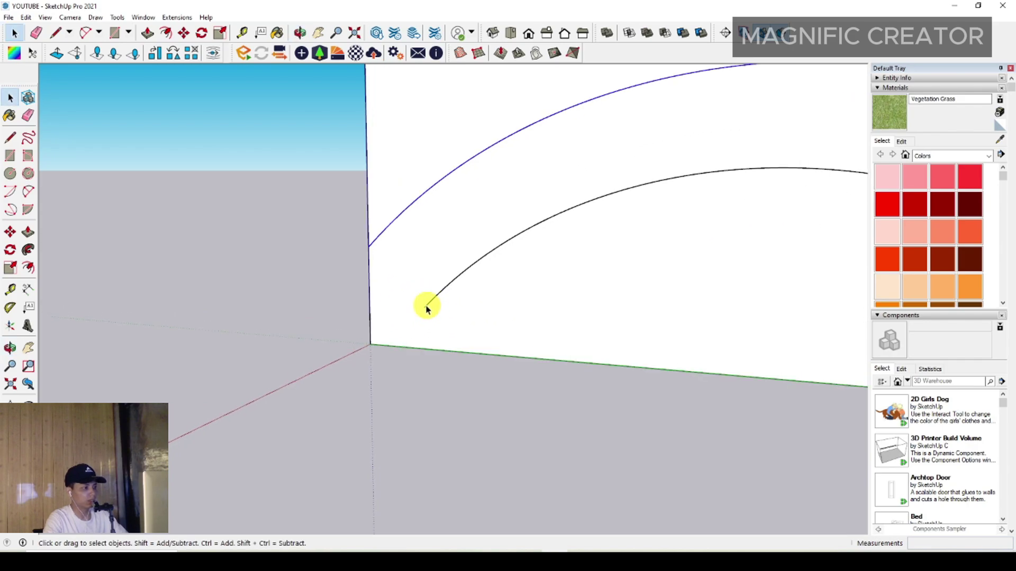
click(10, 140)
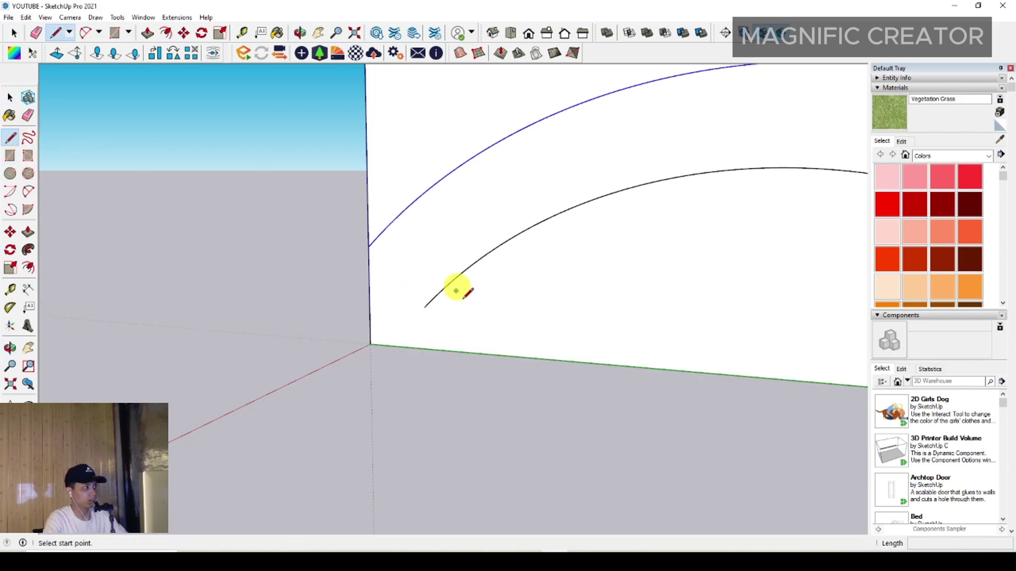
click(425, 307)
scroll(424, 307, up, 2)
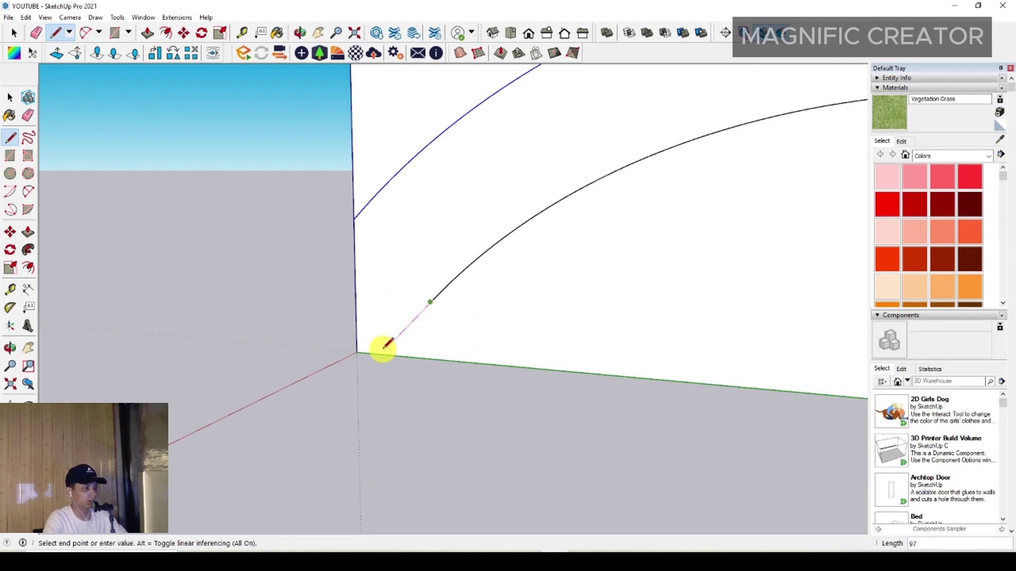
click(381, 353)
key(space)
Erase the piece of the lower curve that overhangs the side face at the block's far end.
scroll(447, 306, down, 3)
scroll(666, 283, down, 2)
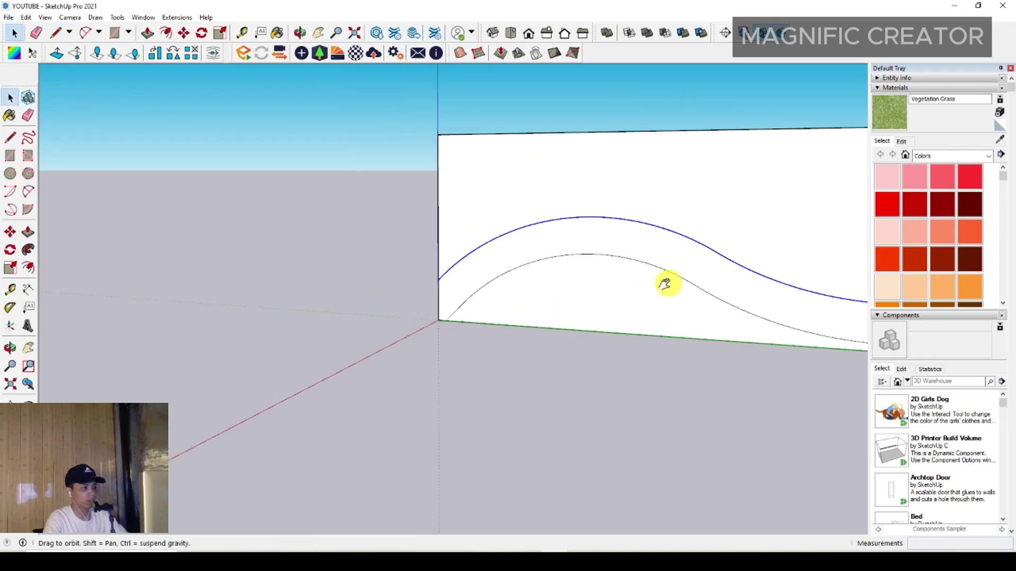
middle_drag(667, 284, 352, 303)
scroll(397, 300, down, 1)
scroll(594, 325, up, 3)
mouse_move(633, 301)
middle_down()
mouse_move(594, 323)
mouse_move(658, 298)
mouse_move(435, 324)
mouse_move(446, 358)
middle_up()
click(642, 304)
right_click(647, 300)
click(682, 315)
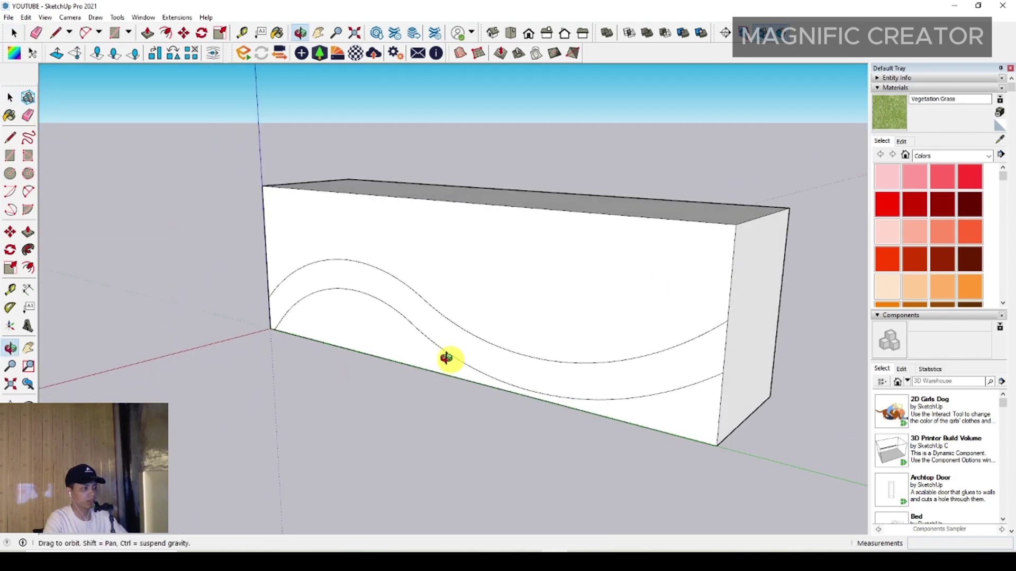
Push the side face area above the upper curve through the block's full 642 depth to cut it away.
click(502, 256)
middle_drag(530, 251, 312, 318)
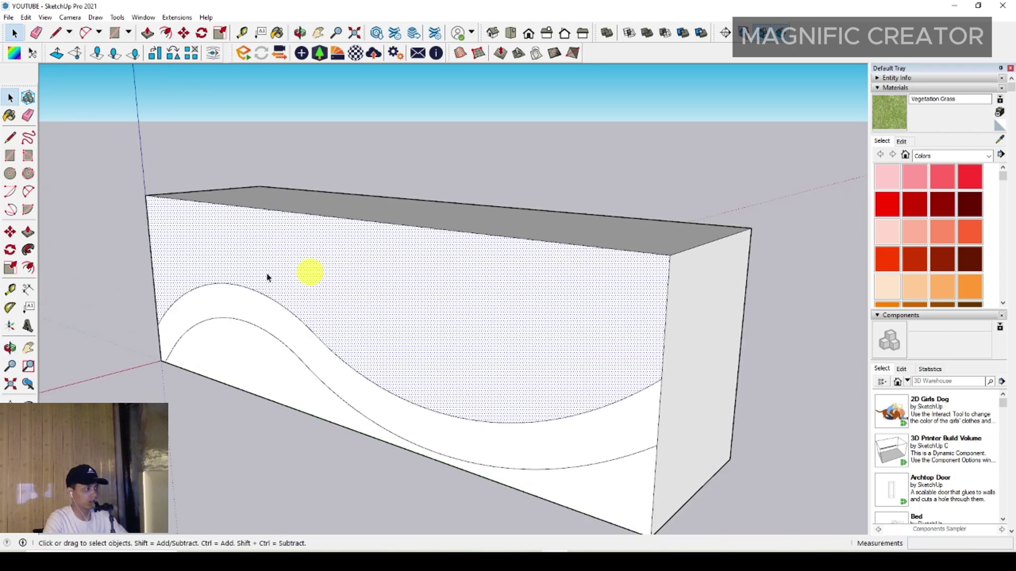
click(28, 232)
click(415, 306)
click(680, 287)
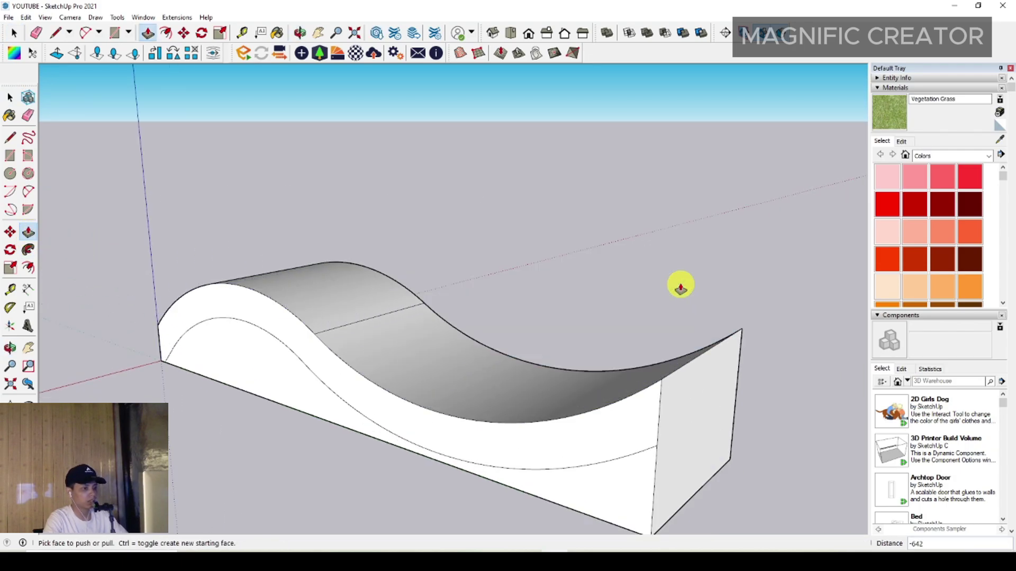
Push the side face area below the lower curve through the block's full 642 depth to cut it away.
middle_drag(370, 356, 523, 328)
key(space)
click(595, 398)
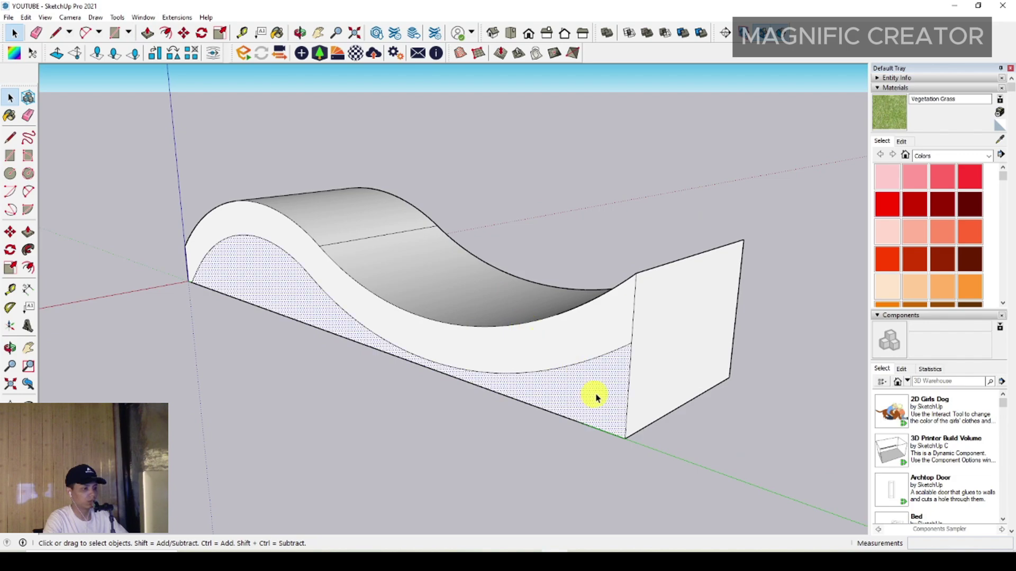
middle_drag(594, 398, 548, 352)
click(28, 232)
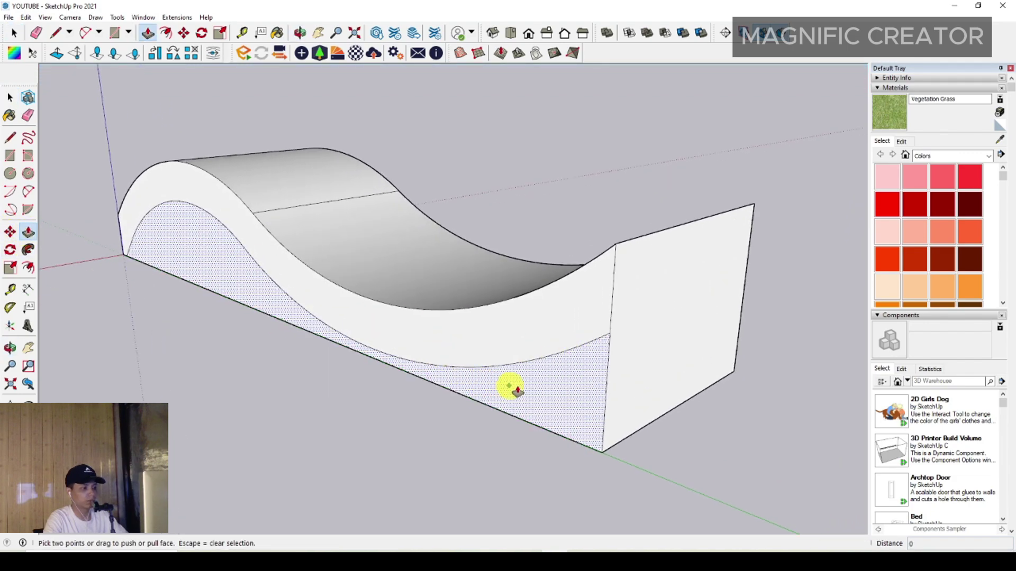
click(545, 382)
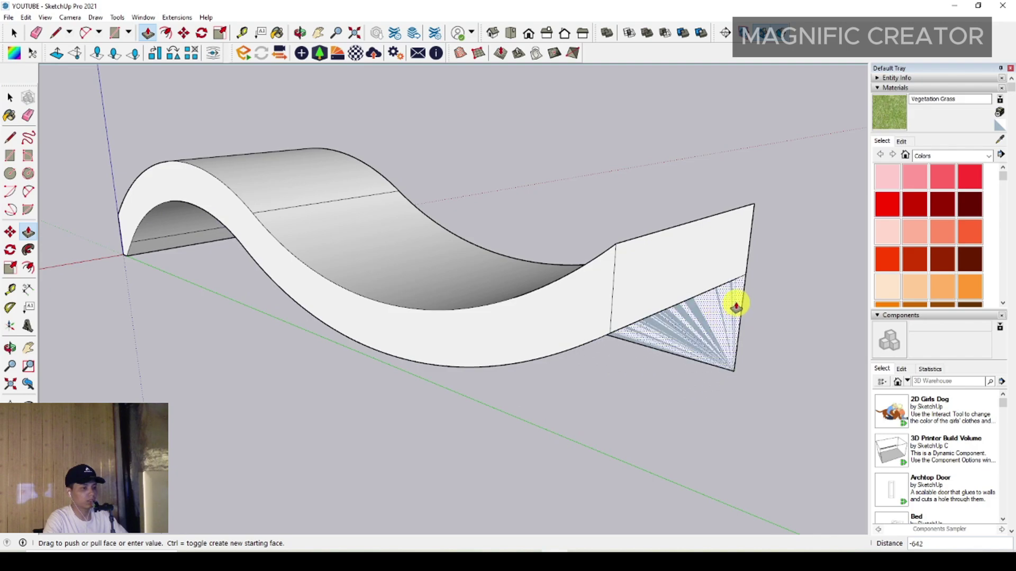
click(736, 307)
key(space)
Select all connected geometry of the wave form and make it a group.
middle_drag(472, 323, 382, 347)
middle_drag(395, 281, 380, 352)
triple_click(390, 325)
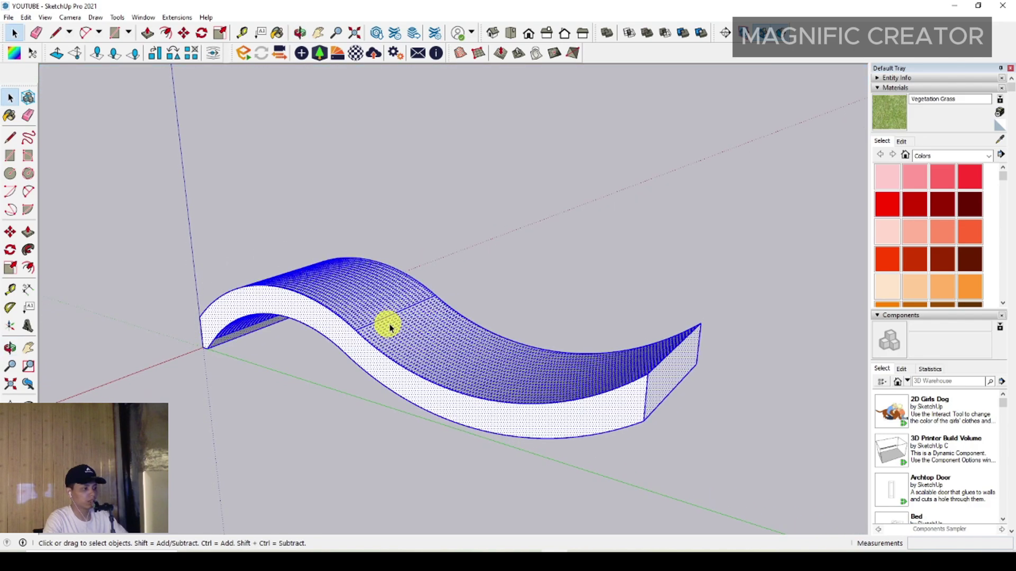
click(451, 333)
triple_click(441, 340)
triple_click(436, 332)
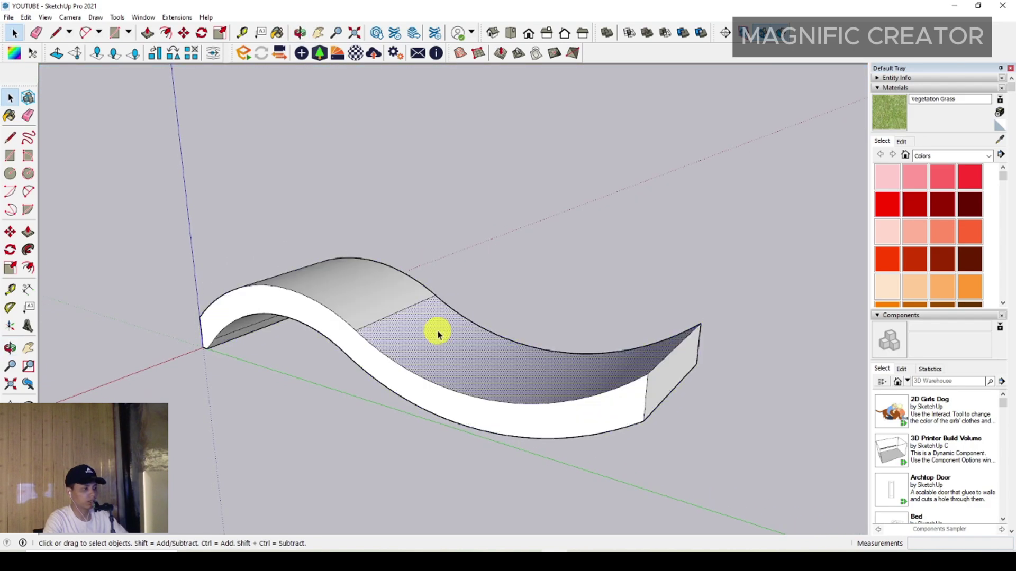
right_click(438, 332)
click(485, 423)
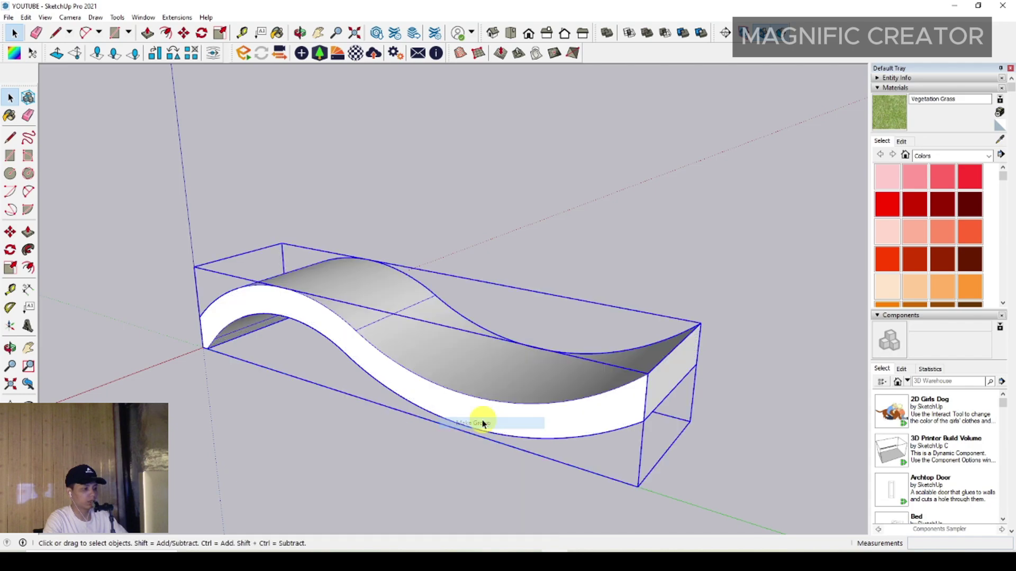
middle_drag(483, 418, 382, 298)
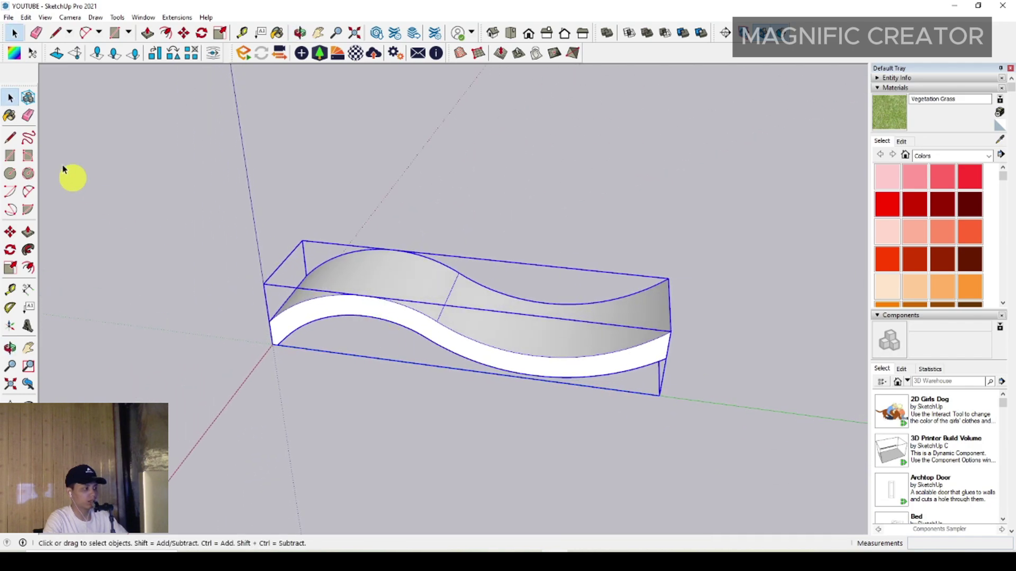
Draw a ground rectangle from the origin, about 3238 by 2001, extending past the wave's far end and back side.
click(10, 155)
middle_drag(176, 340, 278, 346)
click(280, 343)
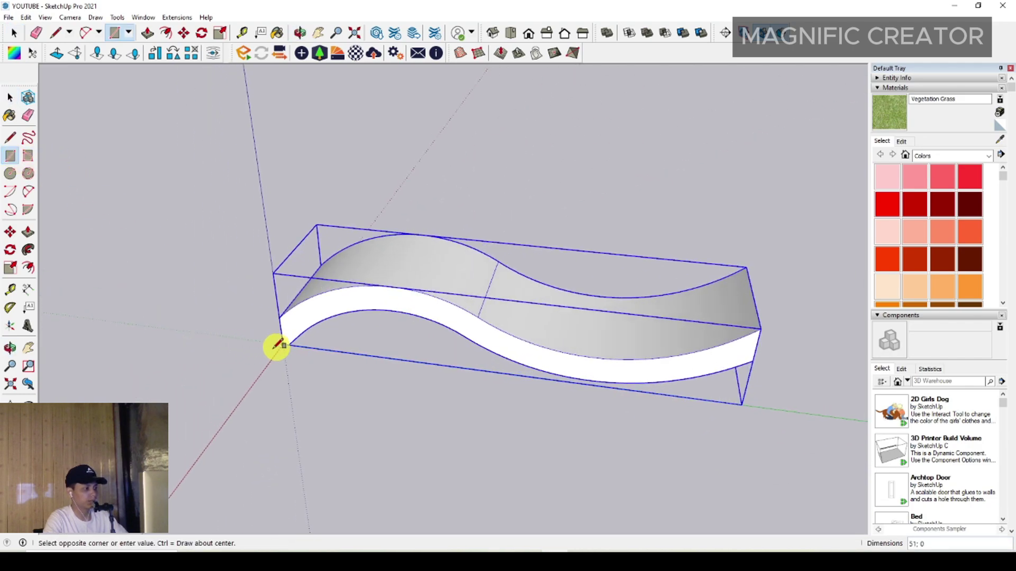
scroll(318, 330, down, 3)
click(603, 286)
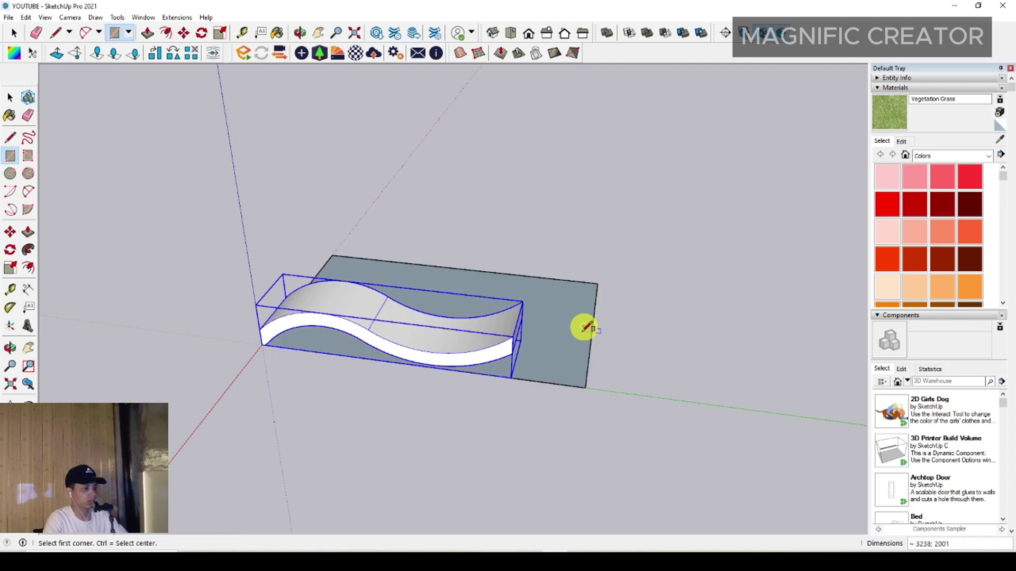
key(space)
Scale the ground rectangle outward on its front long side and its end near the origin, so it surrounds the wave.
click(559, 328)
middle_drag(560, 328, 423, 332)
key(s)
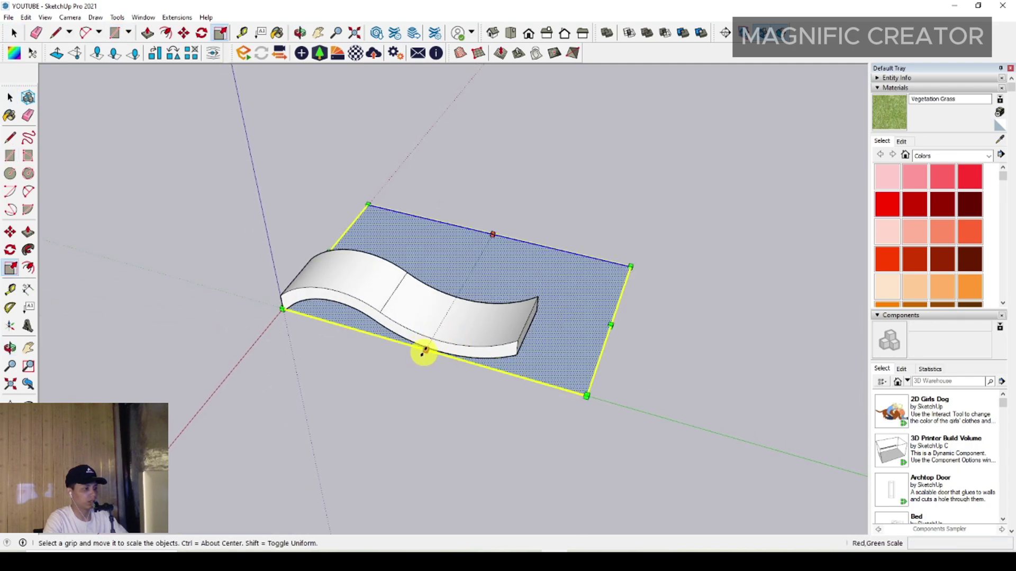
drag(424, 347, 404, 381)
key(space)
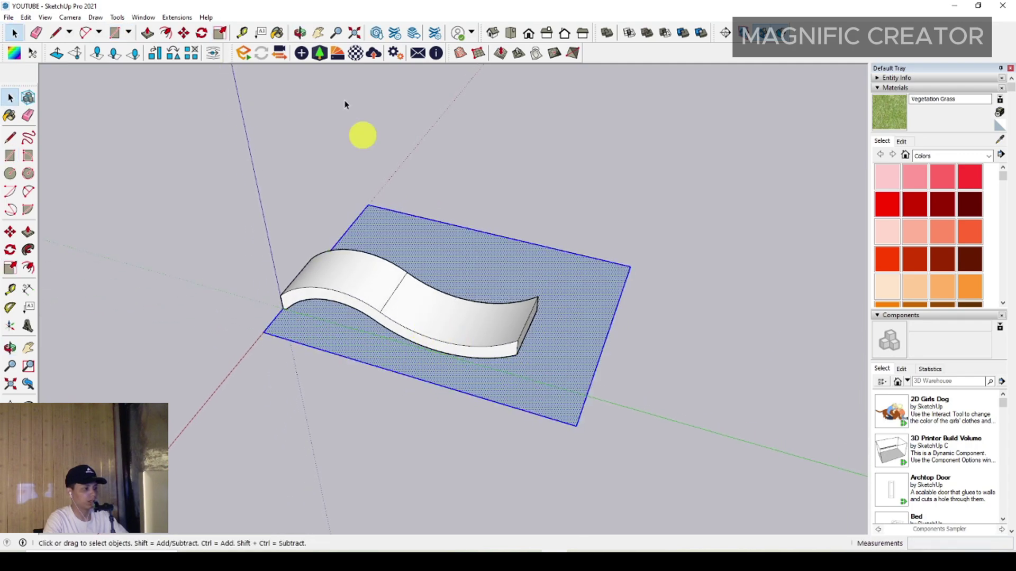
click(218, 34)
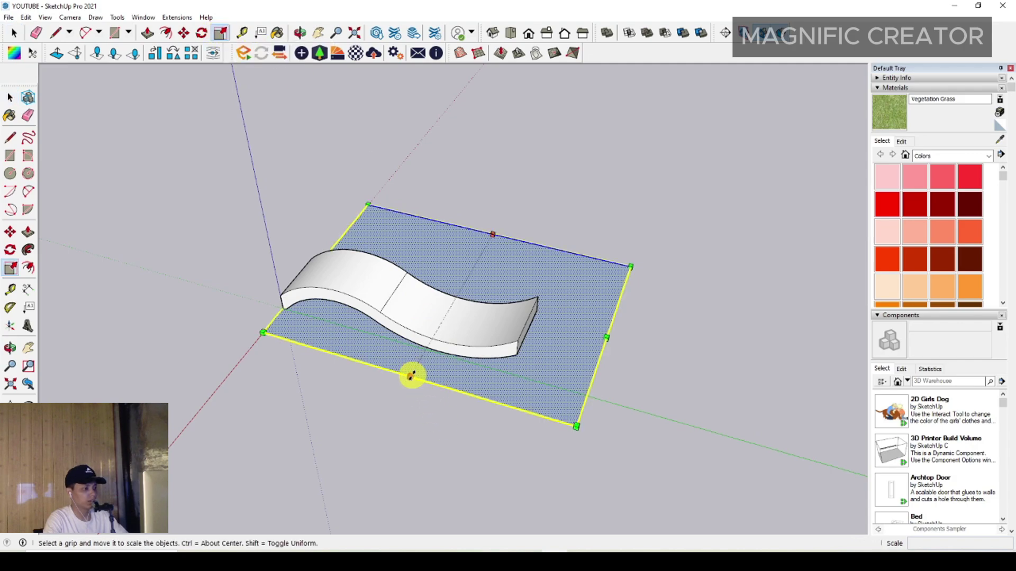
drag(411, 376, 377, 424)
drag(305, 279, 236, 261)
middle_drag(506, 337, 465, 256)
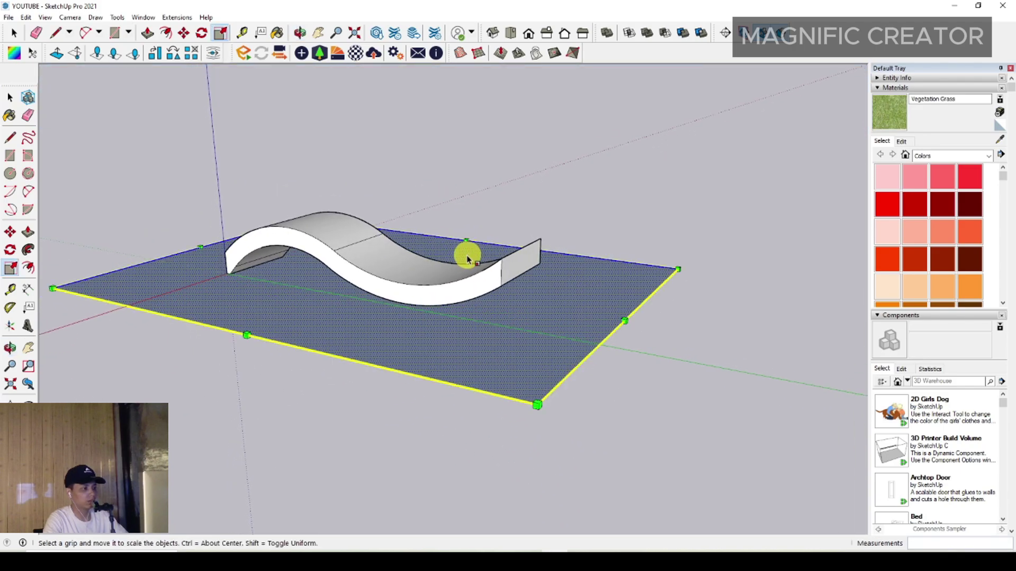
key(space)
Push the ground rectangle downward to form a thin base slab under the wave.
middle_drag(311, 309, 327, 263)
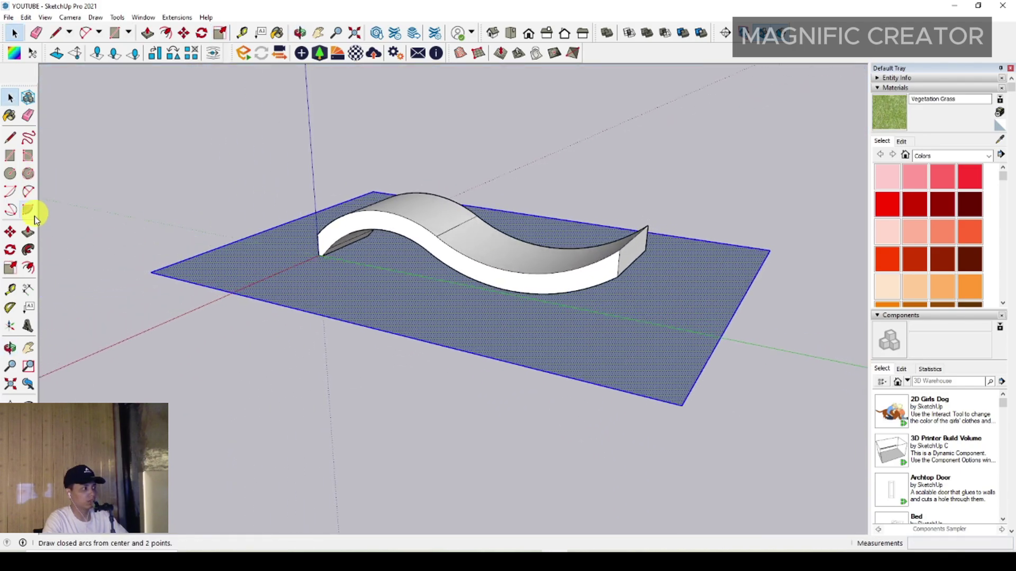
click(29, 233)
drag(346, 287, 363, 301)
key(space)
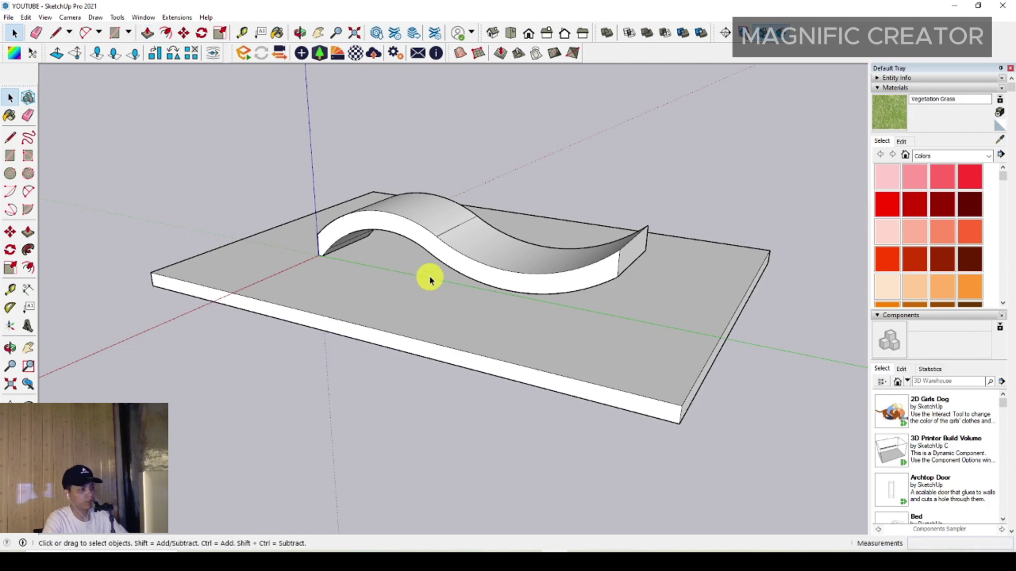
Select the entire base slab and make it a group.
triple_click(429, 276)
right_click(430, 277)
click(462, 368)
middle_drag(494, 275, 421, 408)
Draw a circle of about 59 radius on the slab's top, centred below the wave's raised far end.
click(10, 173)
scroll(419, 412, up, 3)
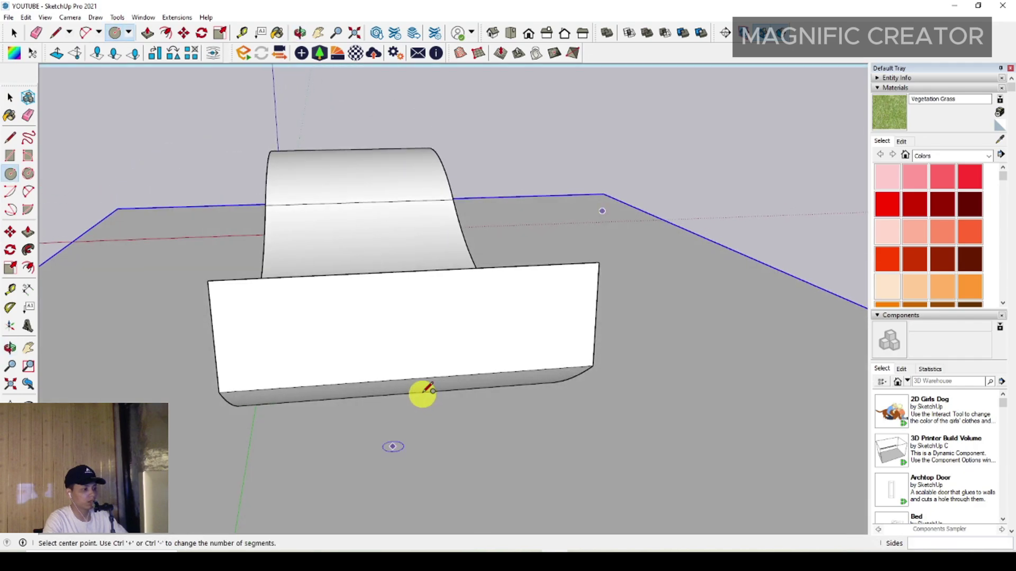
click(398, 427)
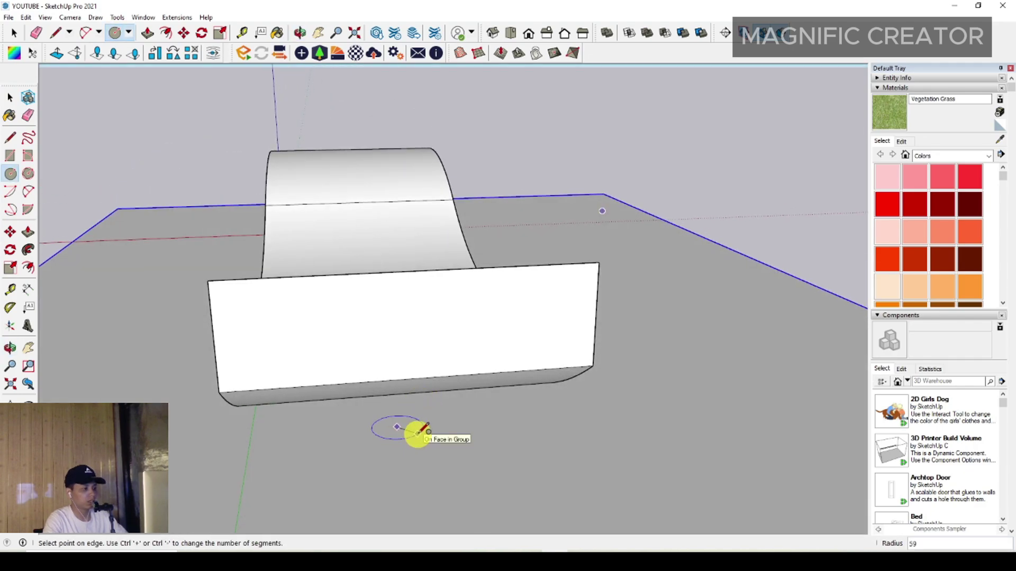
click(418, 435)
key(space)
Extrude the circle upward into a support cylinder reaching the underside of the wave.
mouse_move(415, 433)
middle_down()
mouse_move(503, 411)
mouse_move(403, 443)
middle_up()
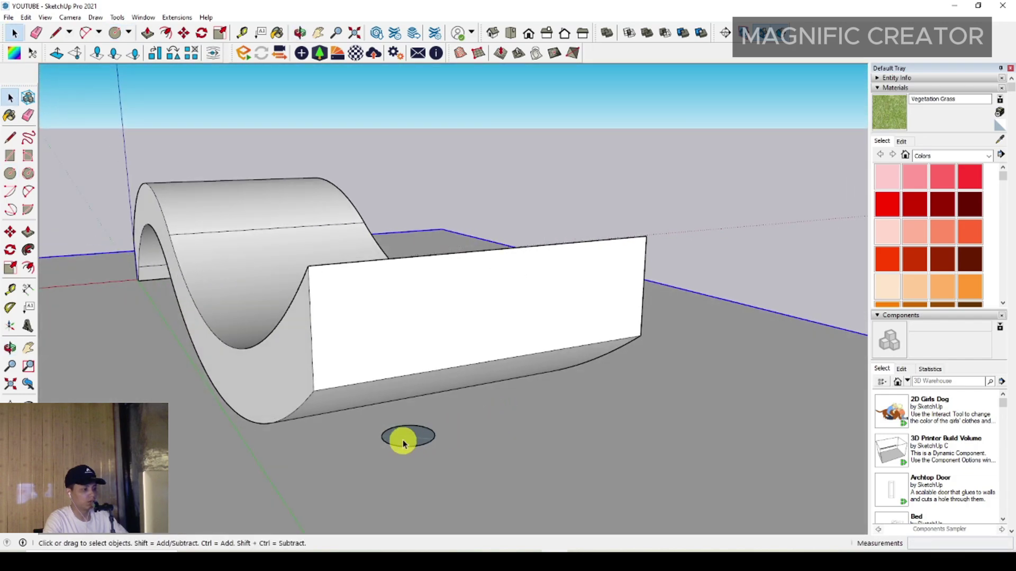
click(28, 232)
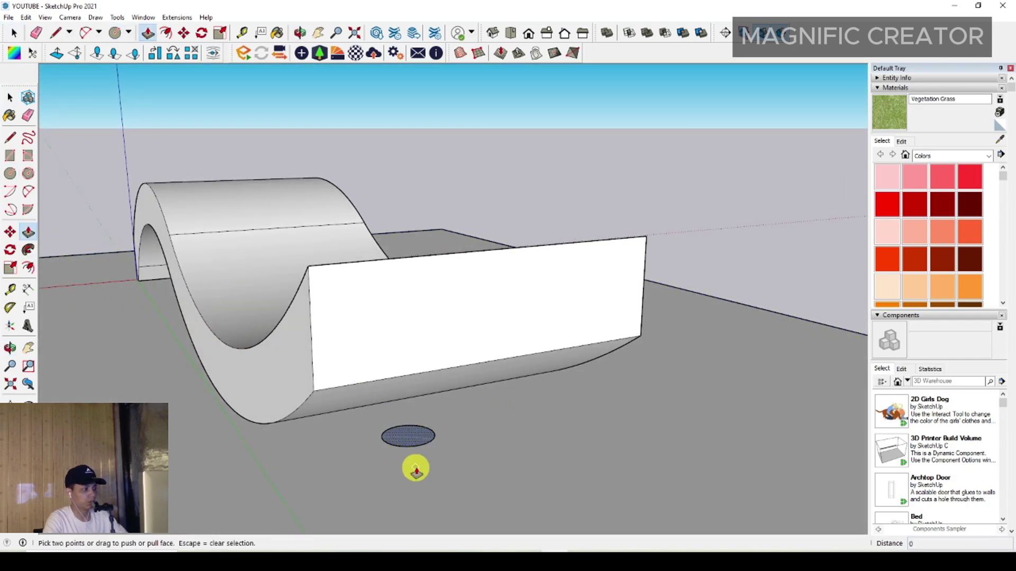
scroll(415, 468, up, 2)
click(408, 431)
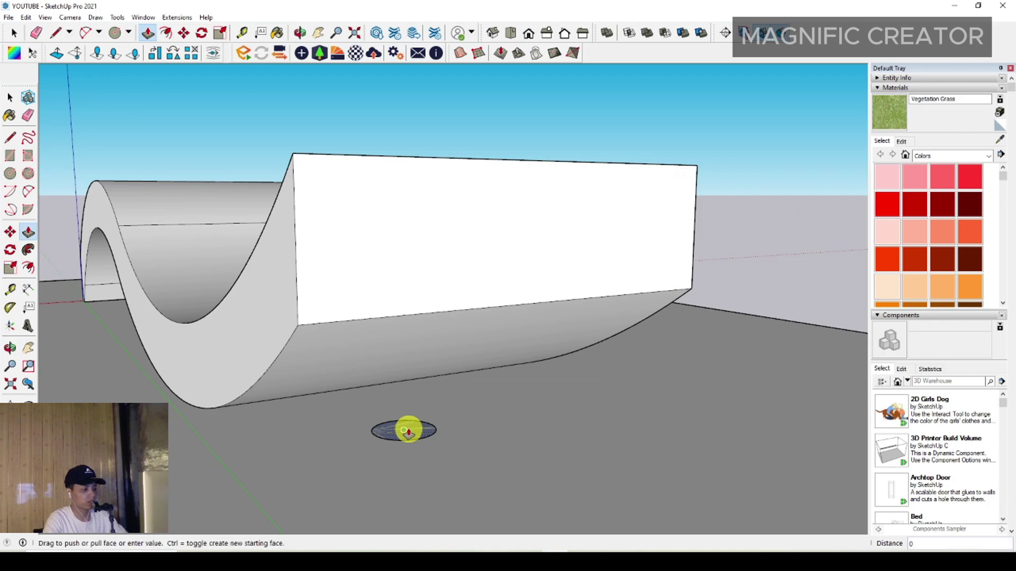
scroll(408, 409, down, 2)
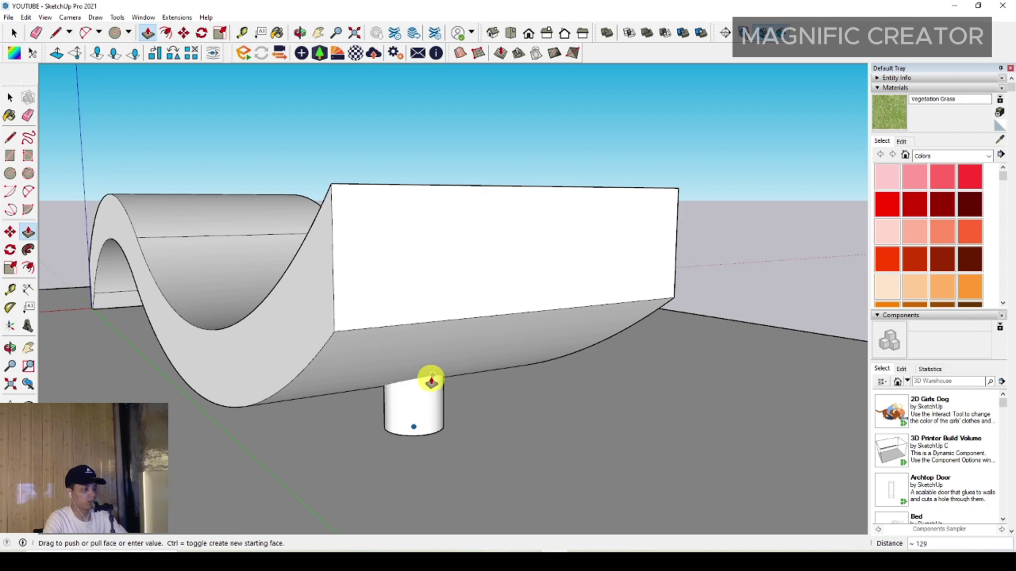
click(431, 372)
key(space)
Select the whole support cylinder and make it a group.
middle_drag(427, 363, 430, 412)
triple_click(429, 412)
right_click(430, 413)
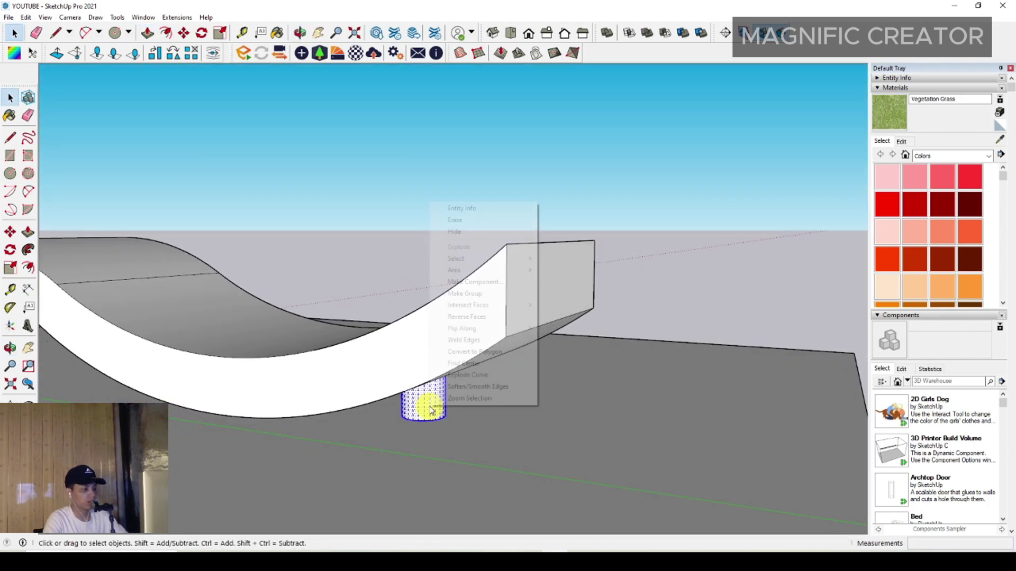
click(478, 294)
Copy the support cylinder along the green axis to below the wave's arch near the origin.
middle_drag(419, 404, 605, 381)
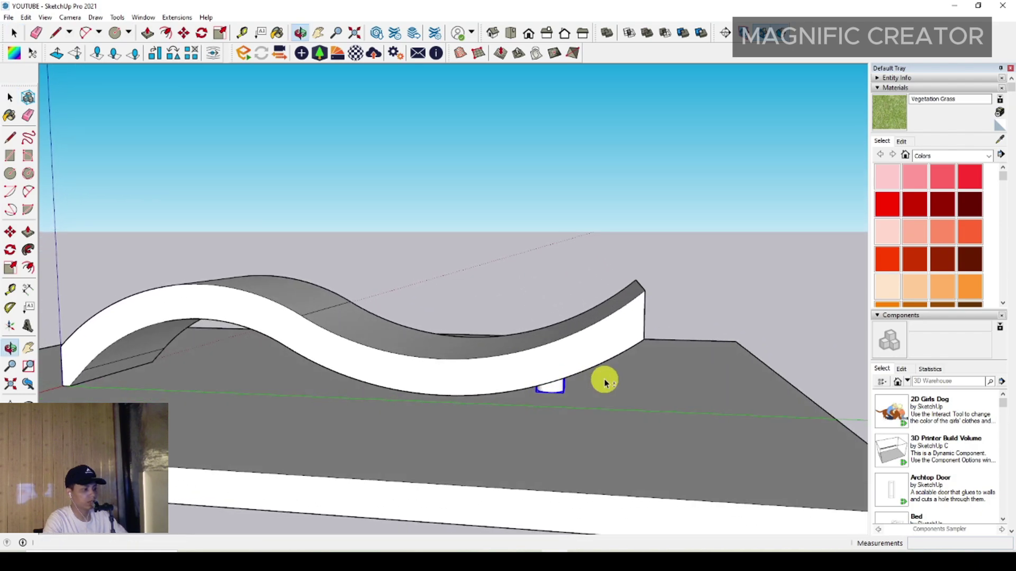
click(10, 232)
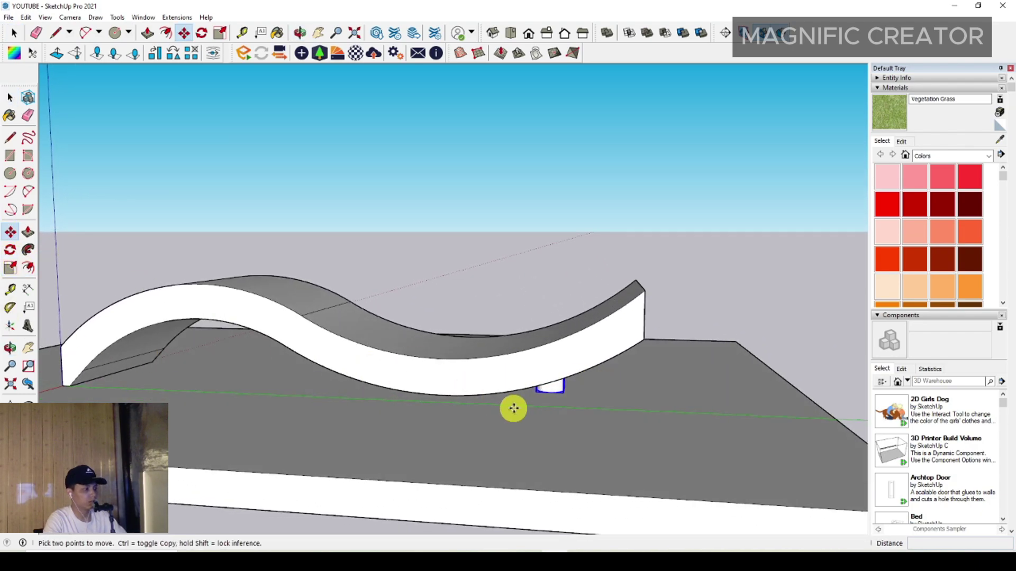
click(555, 402)
key(ctrl)
shift+middle_drag(601, 406, 546, 386)
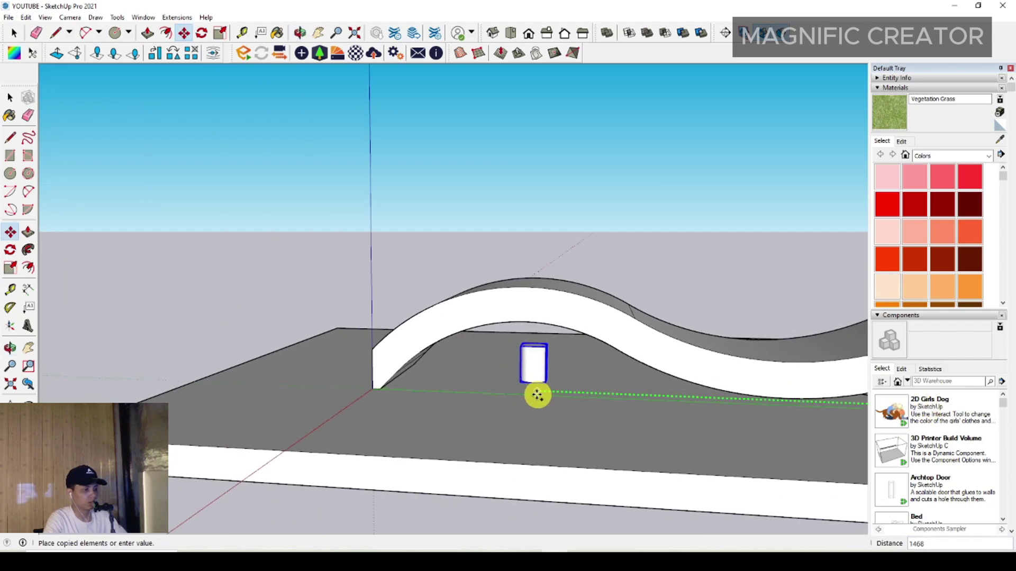
key(space)
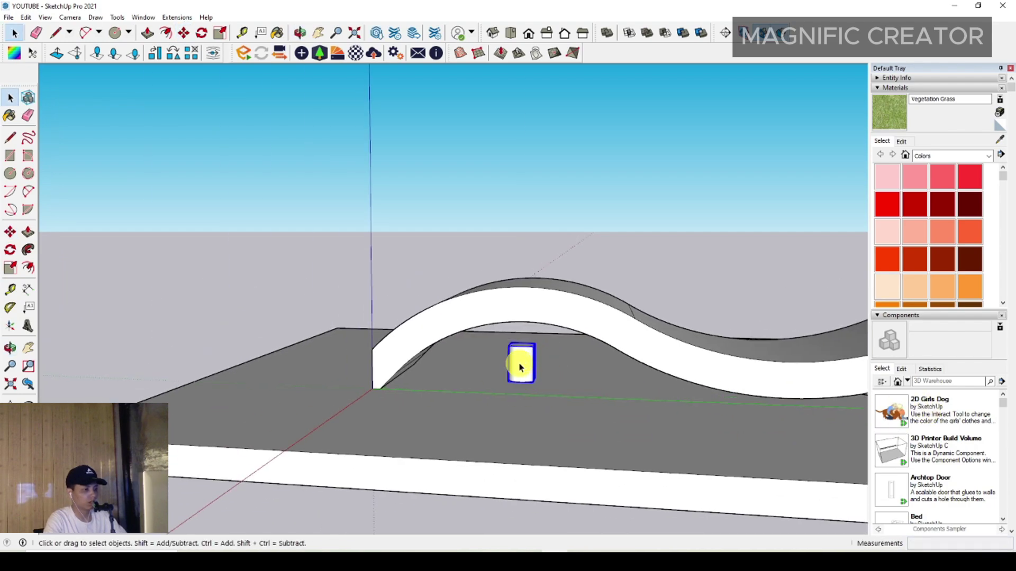
Raise the top face of the copied cylinder by about 180 inside its group to reach the arch's underside.
scroll(523, 353, up, 3)
scroll(523, 353, up, 2)
double_click(522, 352)
click(516, 333)
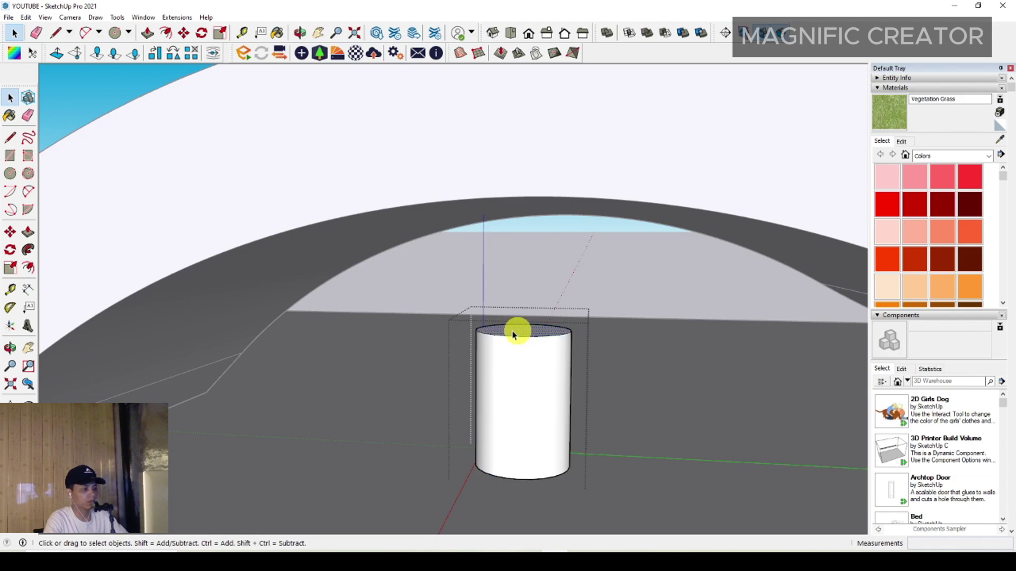
click(28, 233)
click(524, 344)
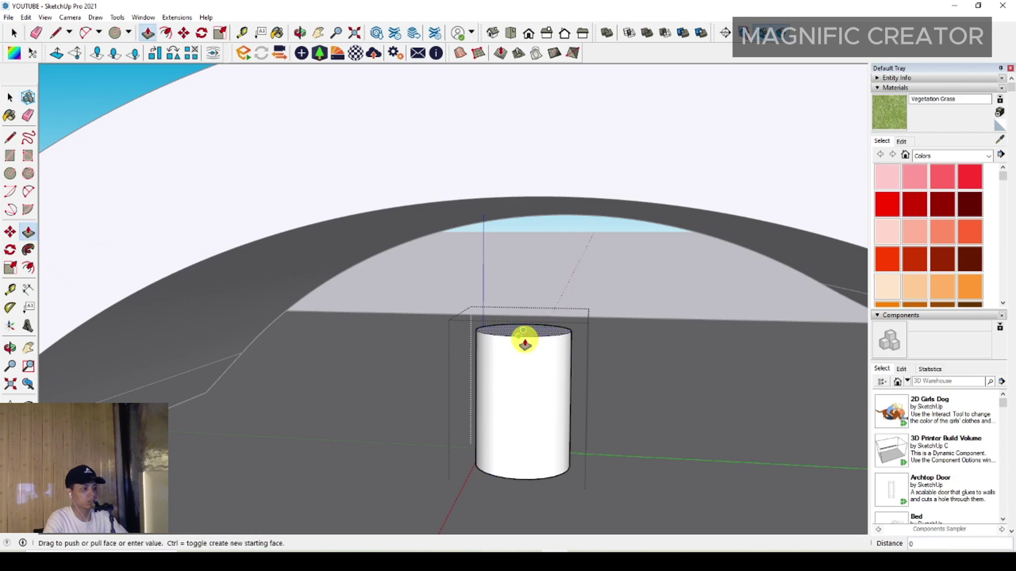
scroll(531, 279, down, 3)
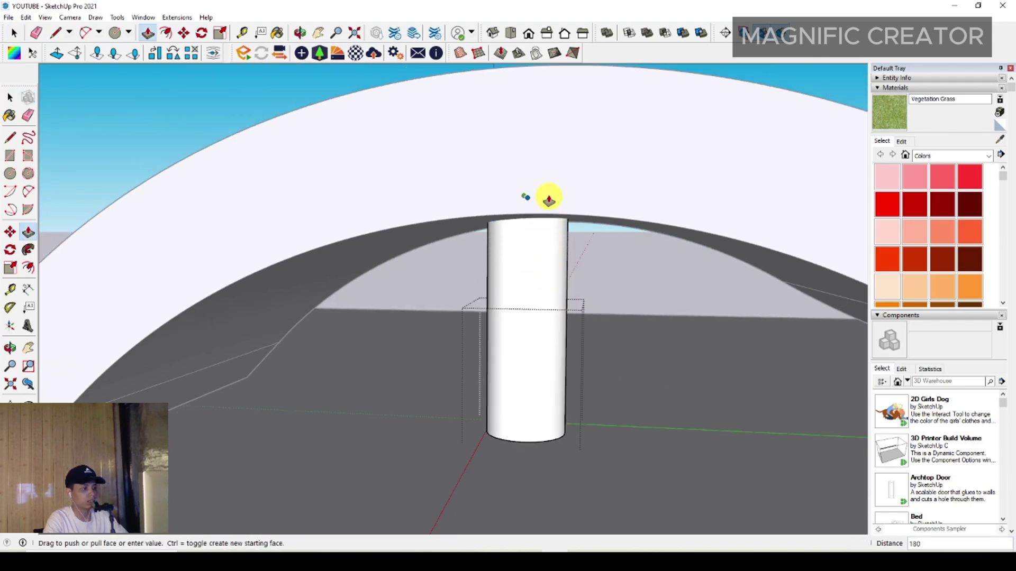
click(548, 193)
middle_drag(548, 192, 415, 290)
scroll(554, 211, down, 5)
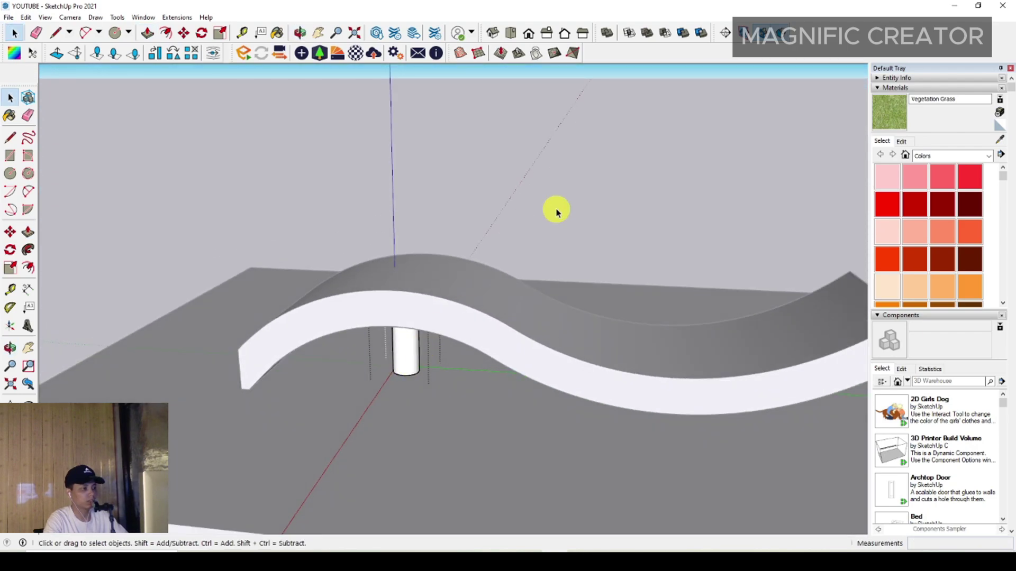
middle_drag(554, 211, 570, 379)
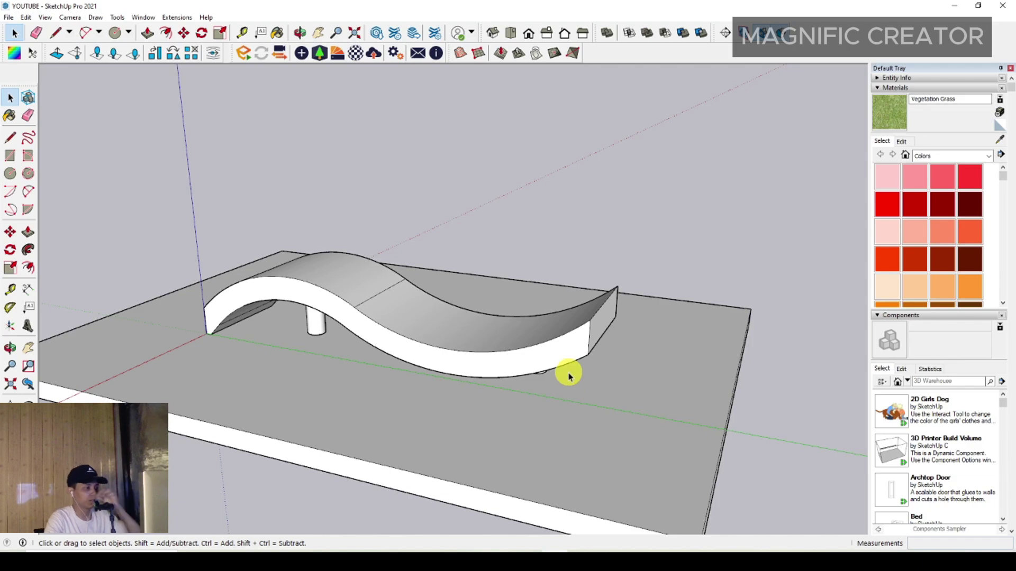
Paint the base slab group's top with the Vegetation Grass material.
click(886, 199)
middle_drag(675, 300, 655, 381)
key(space)
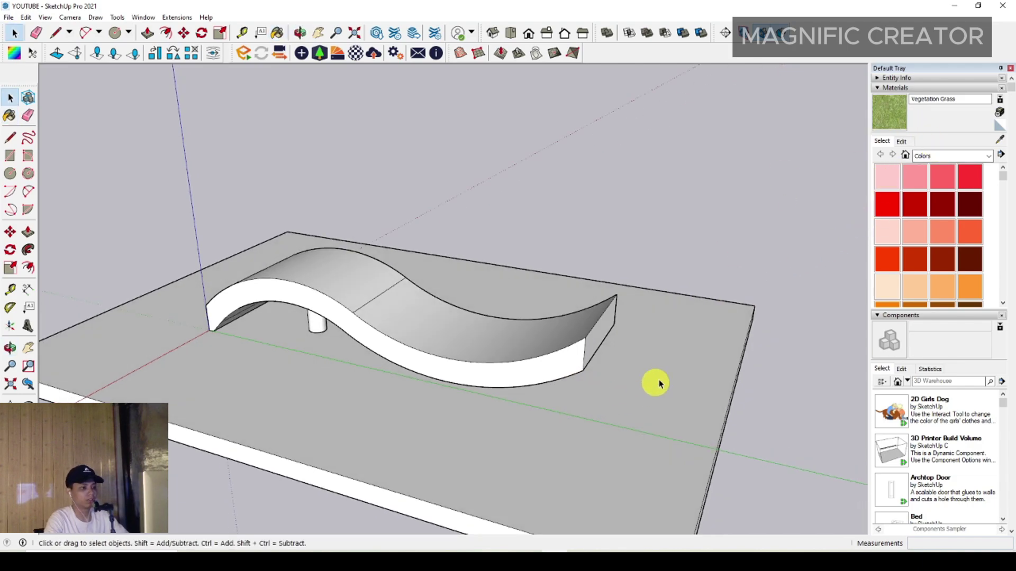
click(673, 386)
key(b)
click(680, 351)
key(space)
click(708, 193)
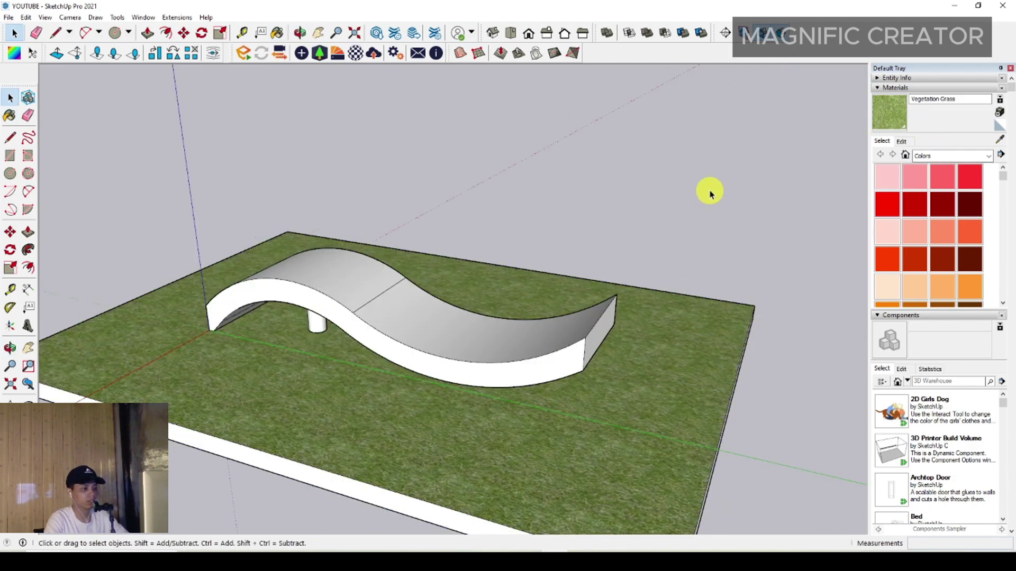
Paint the wave form with the Wood Veneer 02 material.
mouse_move(468, 334)
middle_down()
mouse_move(458, 380)
mouse_move(517, 378)
mouse_move(521, 398)
mouse_move(773, 291)
middle_up()
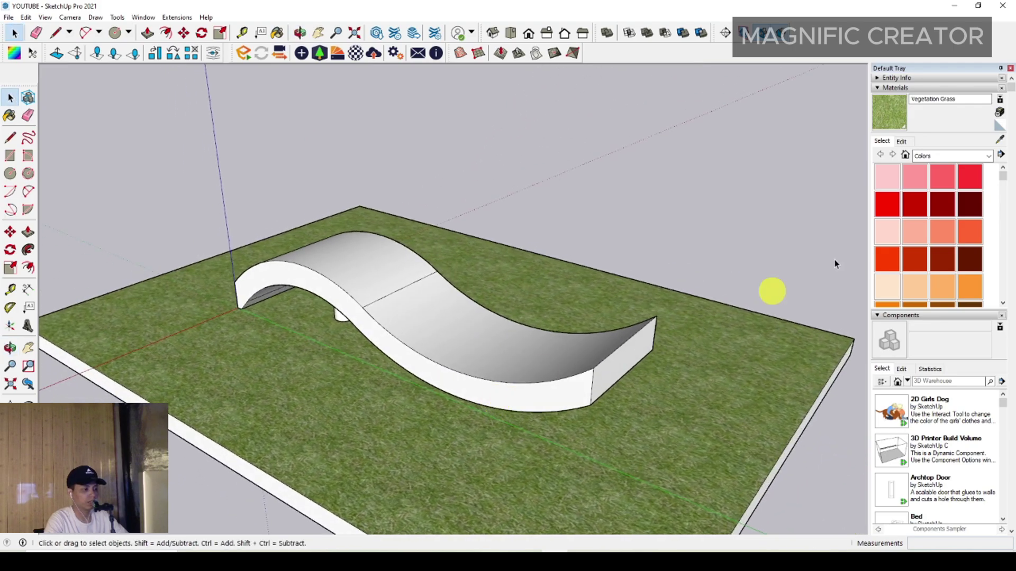
click(988, 156)
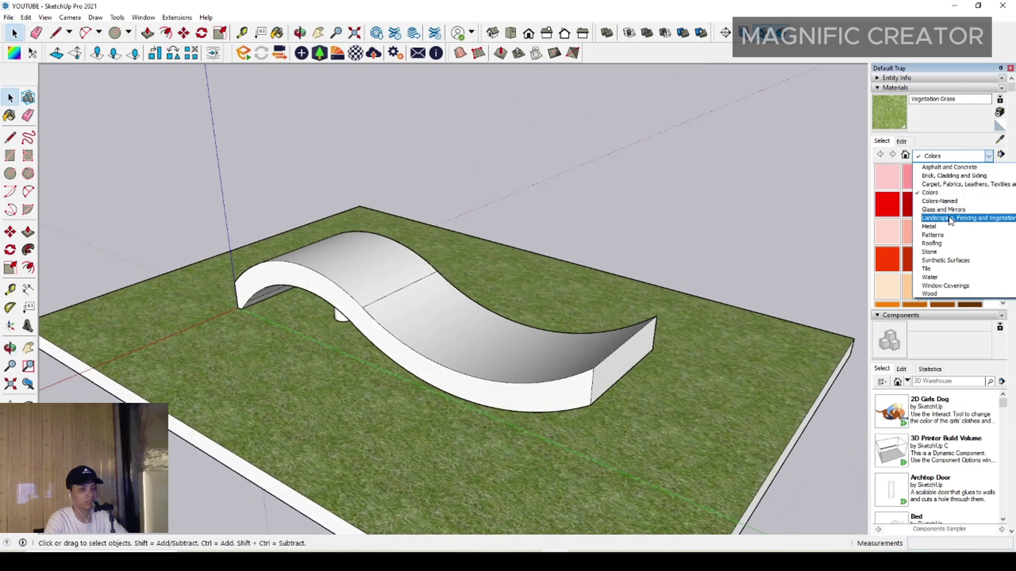
click(934, 295)
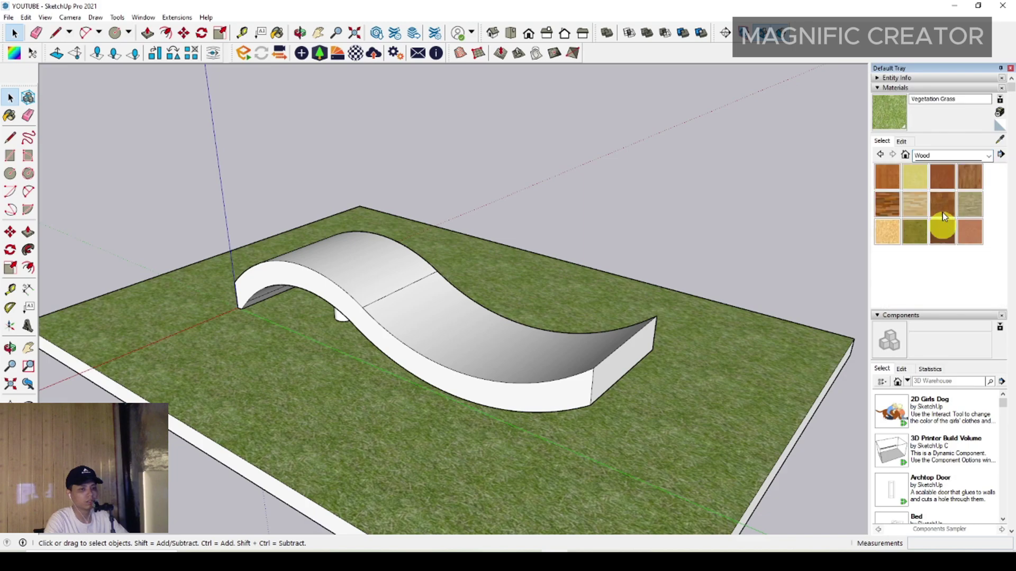
click(970, 234)
click(468, 348)
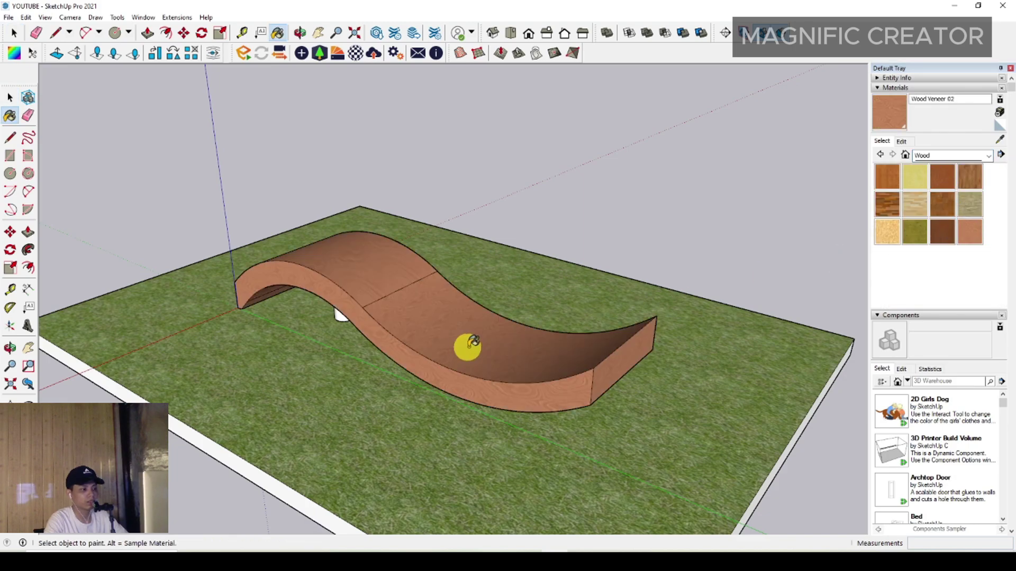
key(space)
middle_drag(442, 340, 571, 395)
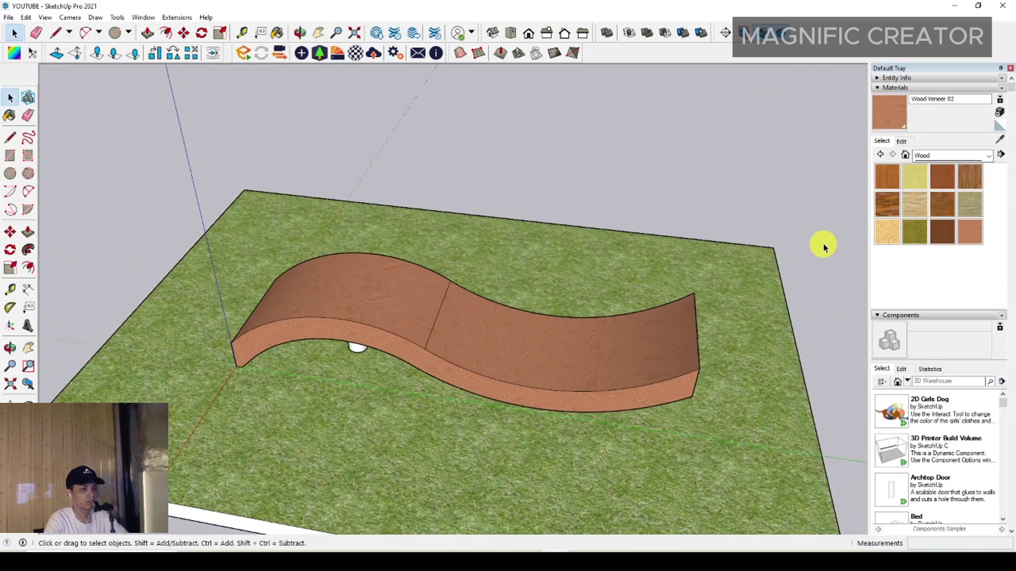
mouse_move(430, 386)
middle_down()
mouse_move(642, 268)
mouse_move(612, 299)
middle_up()
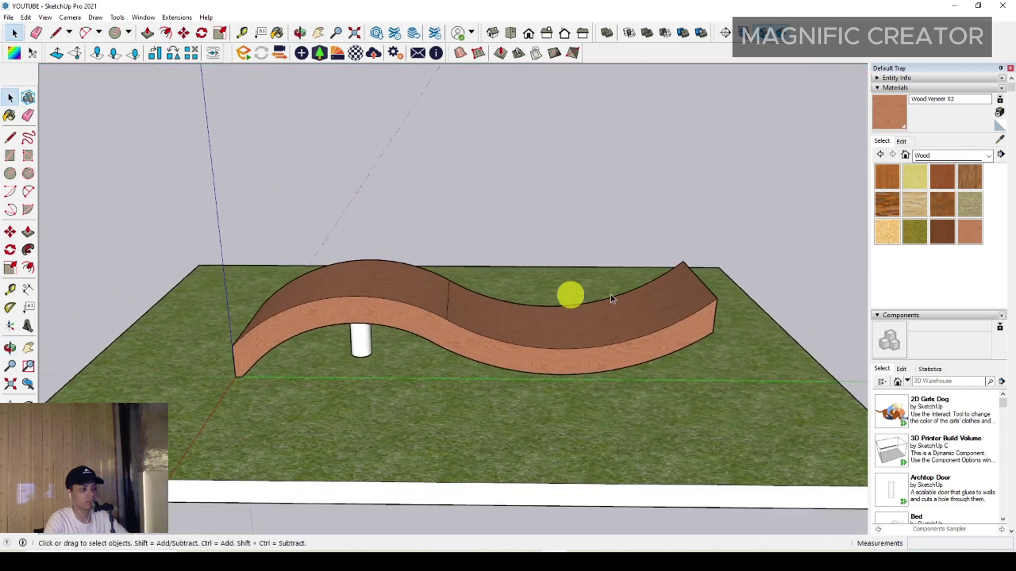
Paint the wave form with the Cladding Siding Tan material from the Brick, Cladding and Siding collection.
click(988, 156)
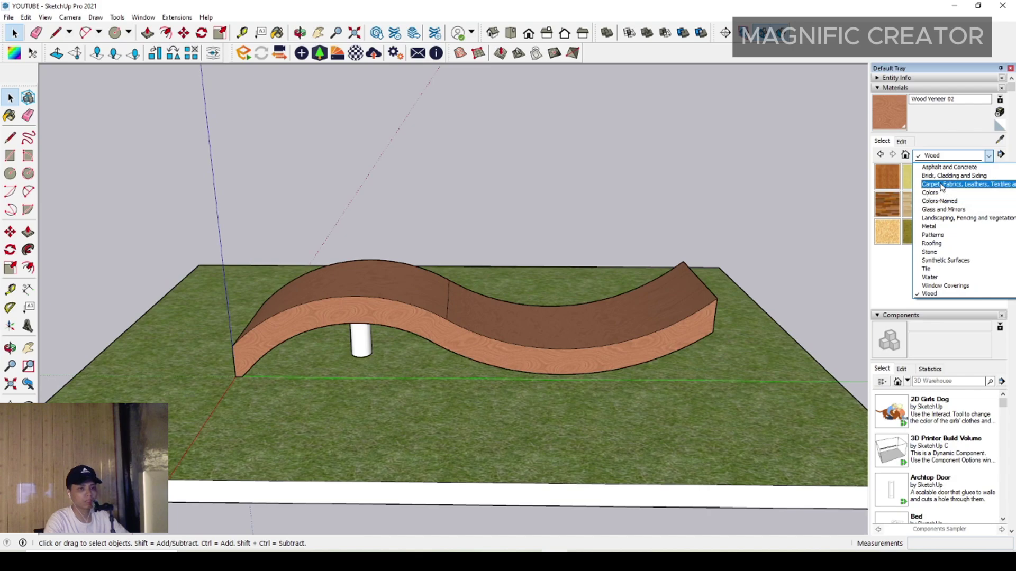
click(937, 175)
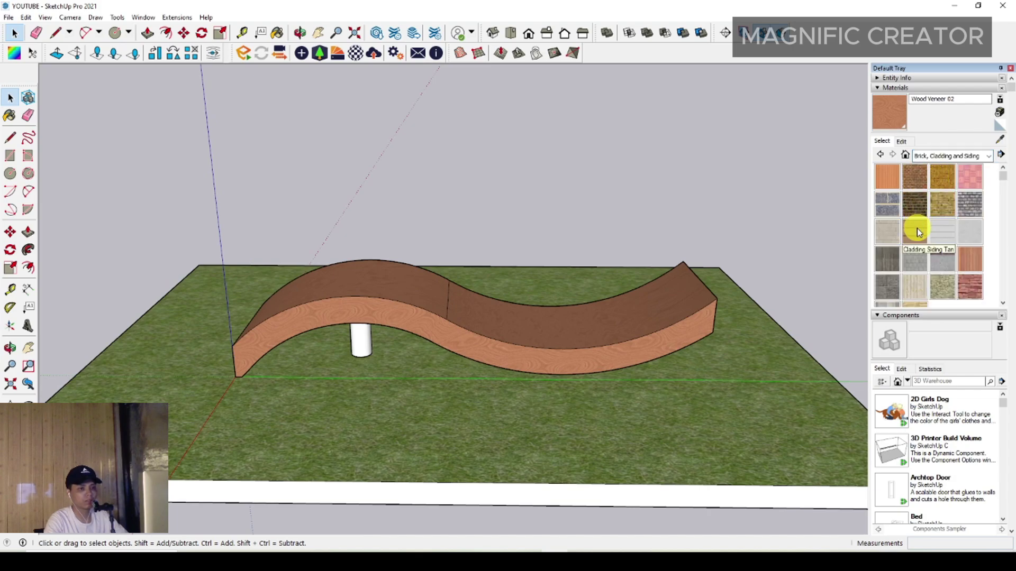
click(889, 177)
click(614, 312)
mouse_move(617, 322)
middle_down()
mouse_move(585, 446)
mouse_move(627, 407)
middle_up()
click(917, 231)
click(598, 349)
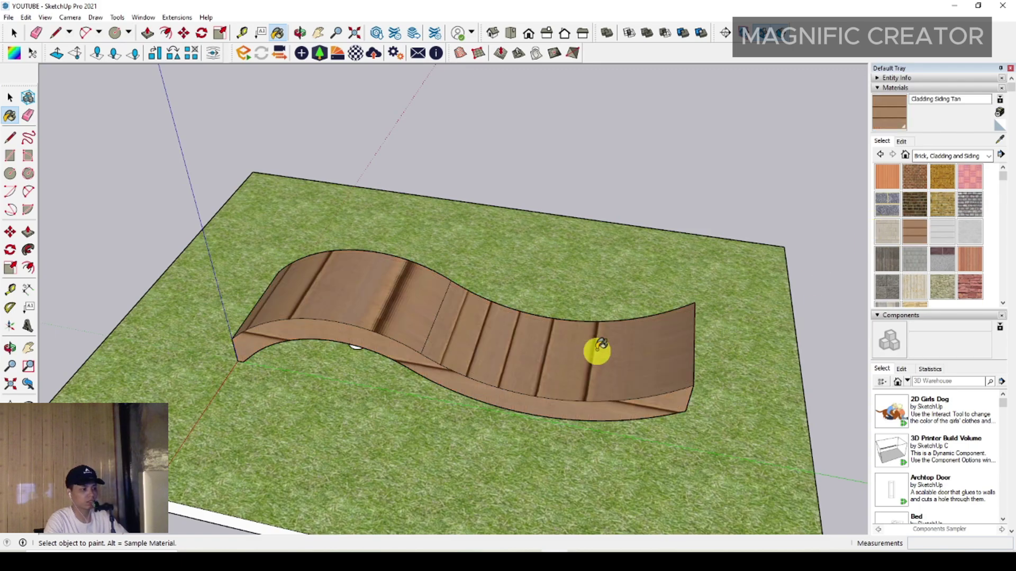
key(space)
Set the Cladding Siding Tan texture size to 100 by 100.
click(901, 141)
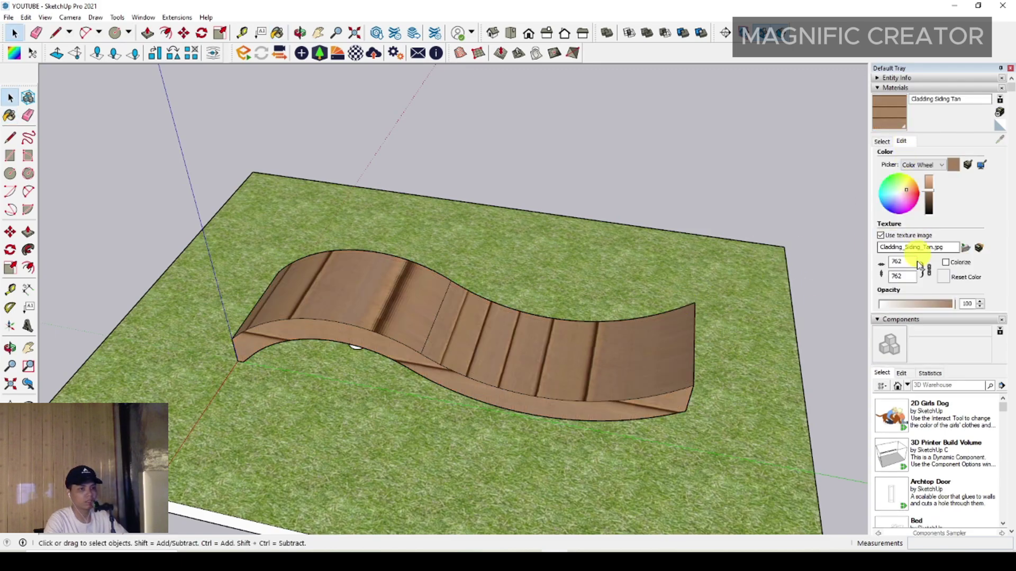
double_click(906, 263)
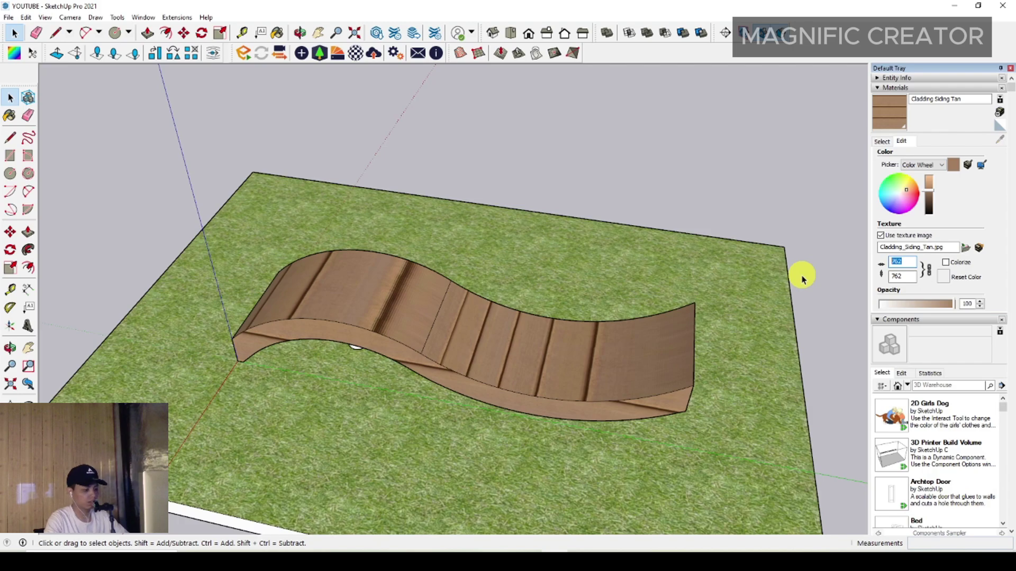
text(100)
key(Return)
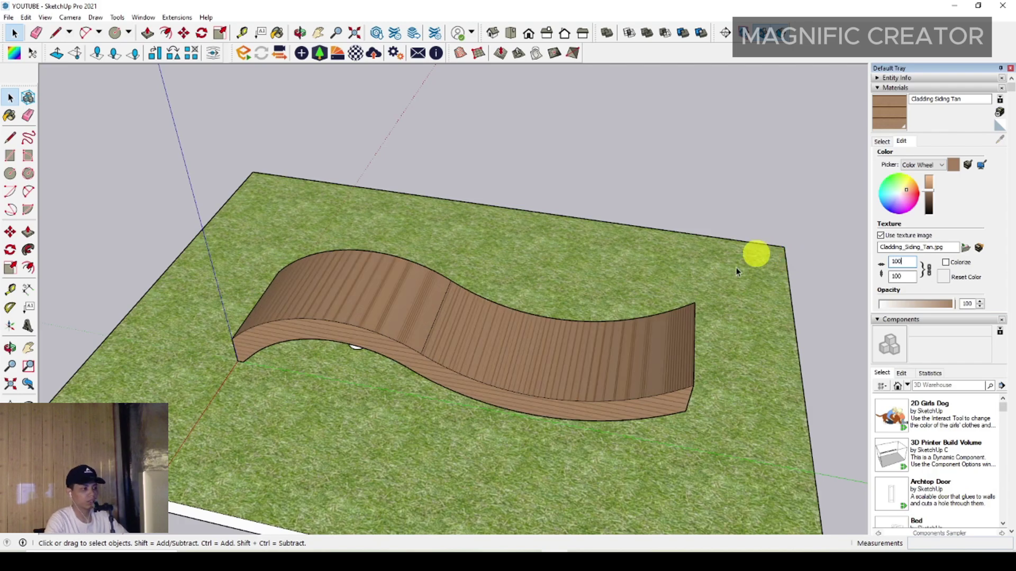
mouse_move(737, 272)
middle_down()
mouse_move(415, 319)
mouse_move(437, 344)
mouse_move(545, 290)
mouse_move(615, 290)
middle_up()
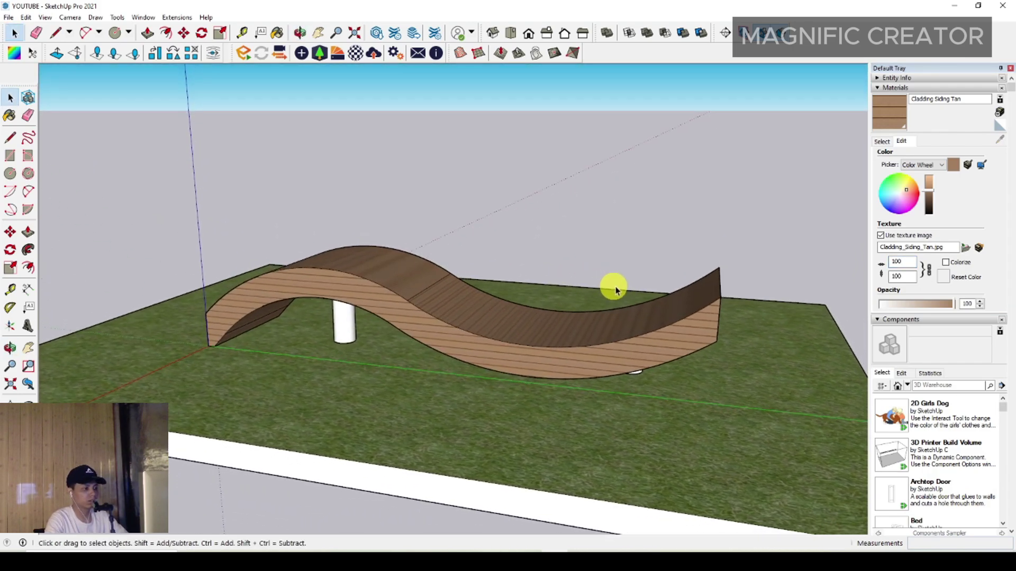
Paint both support cylinders with the dark grey Color M07.
click(882, 142)
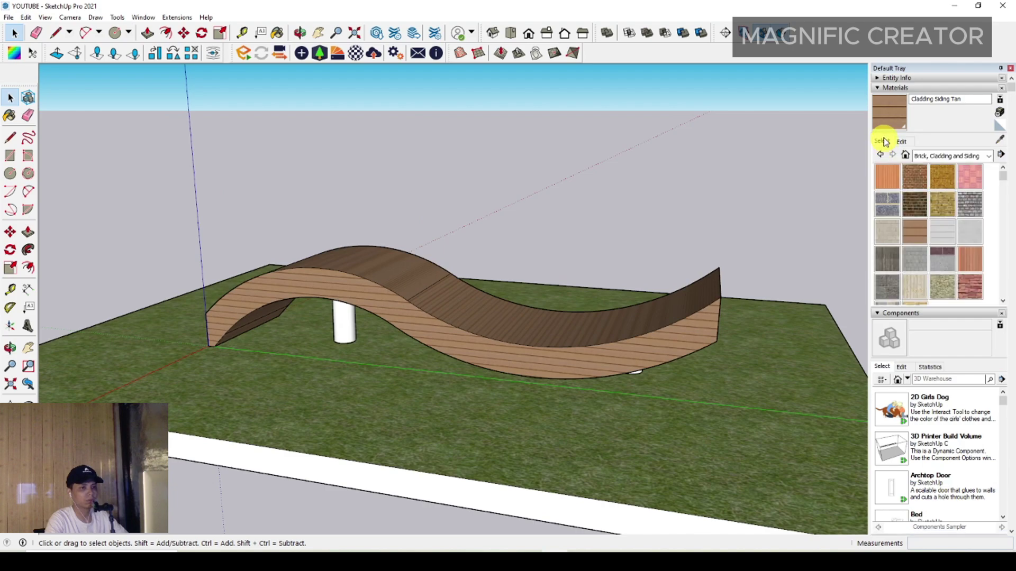
click(989, 156)
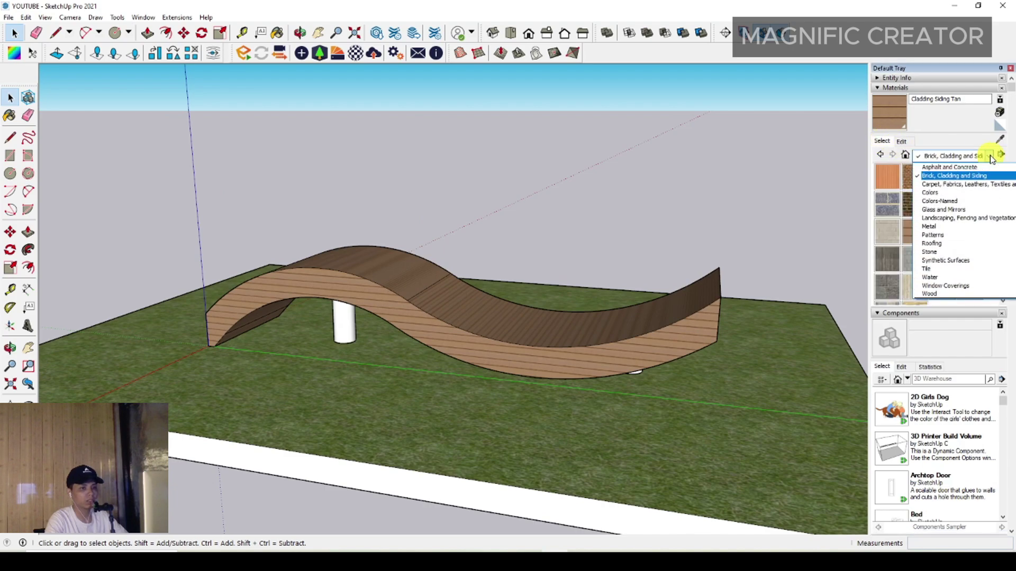
click(931, 192)
scroll(932, 236, down, 10)
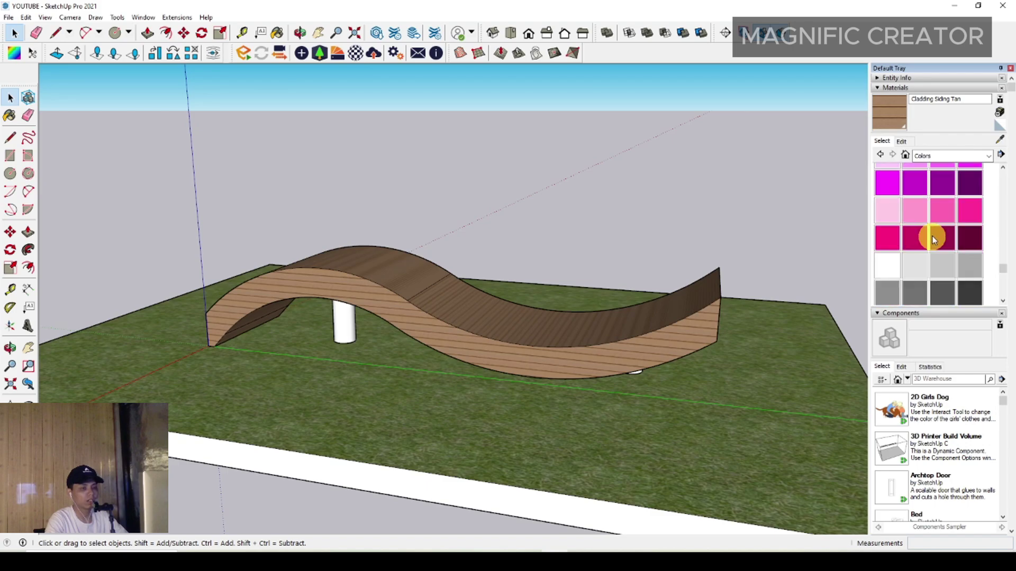
click(970, 277)
mouse_move(740, 312)
middle_down()
mouse_move(550, 345)
mouse_move(601, 384)
mouse_move(336, 352)
mouse_move(304, 301)
middle_up()
click(614, 376)
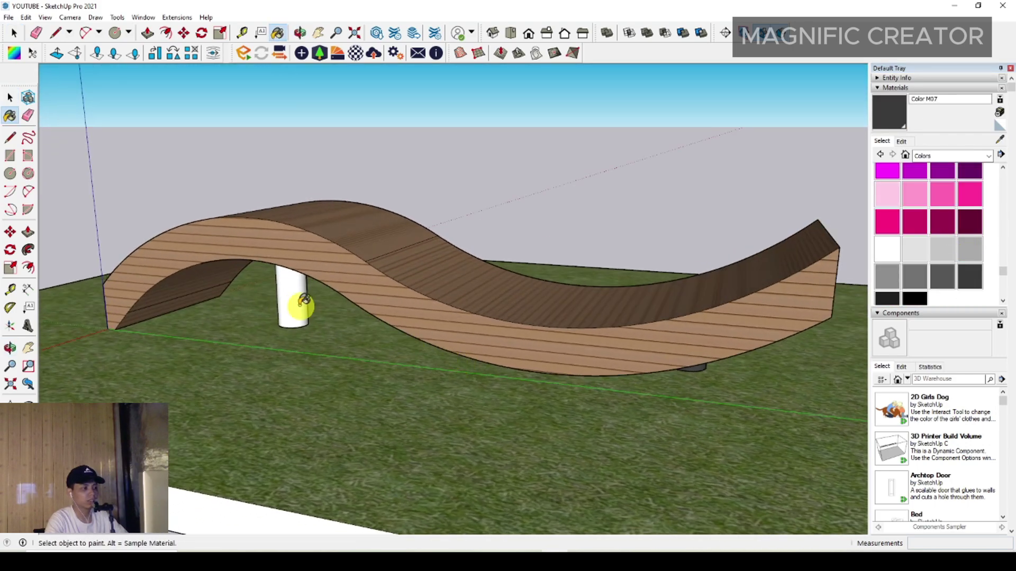
key(space)
scroll(397, 333, down, 3)
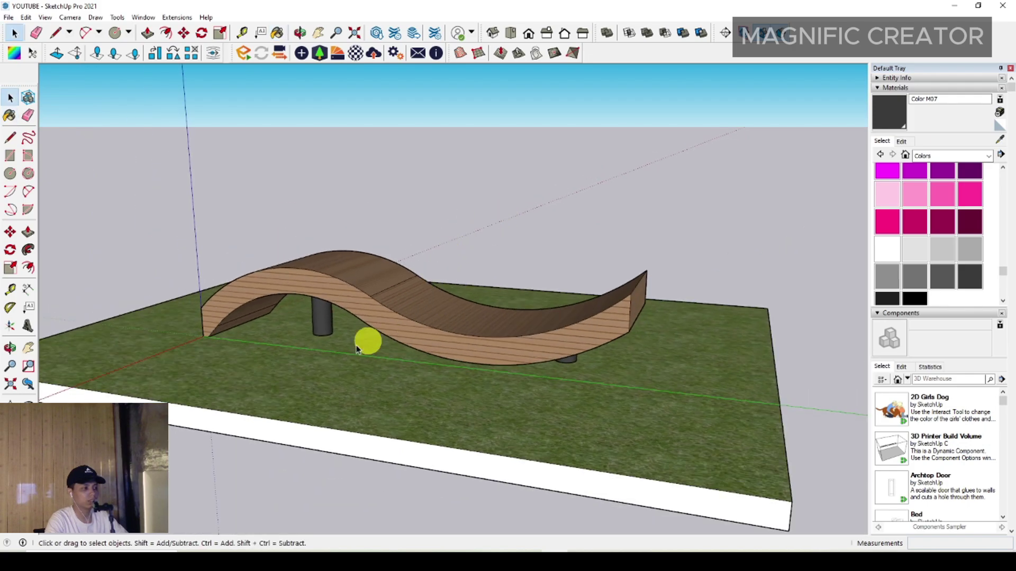
Inside the wave group, draw a two-point arc with a bulge of about 17 across the side face's upper corner at the raised end.
mouse_move(357, 349)
middle_down()
mouse_move(631, 340)
mouse_move(394, 385)
mouse_move(498, 364)
mouse_move(601, 315)
mouse_move(607, 274)
mouse_move(597, 267)
middle_up()
scroll(600, 316, up, 4)
click(630, 269)
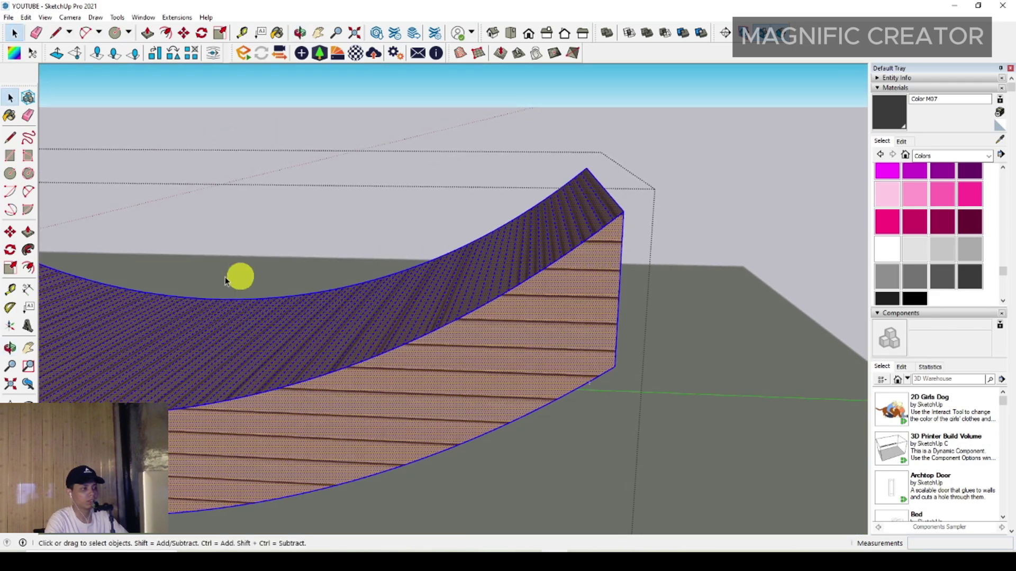
click(28, 192)
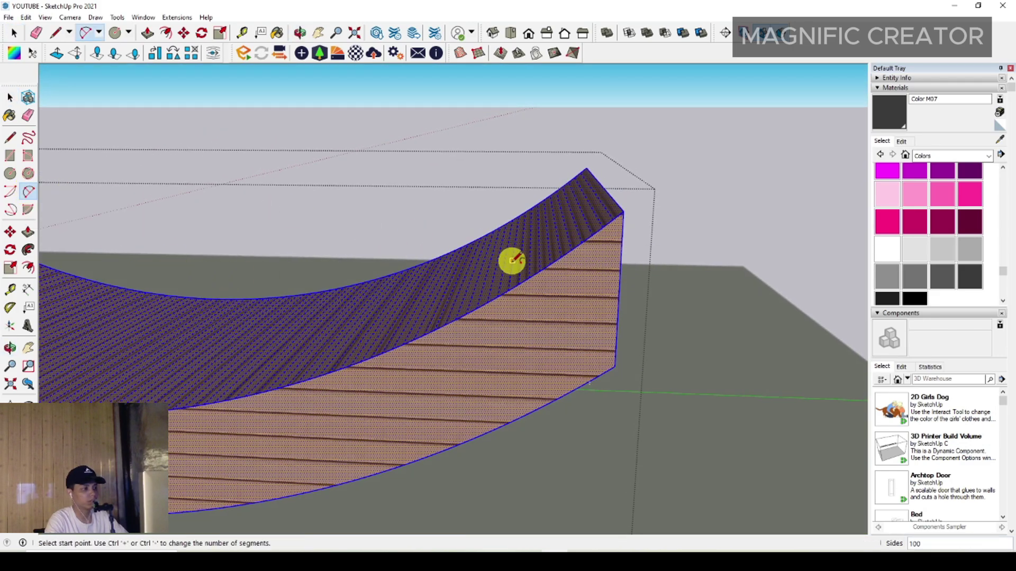
click(571, 250)
click(620, 269)
middle_drag(620, 269, 615, 251)
click(617, 252)
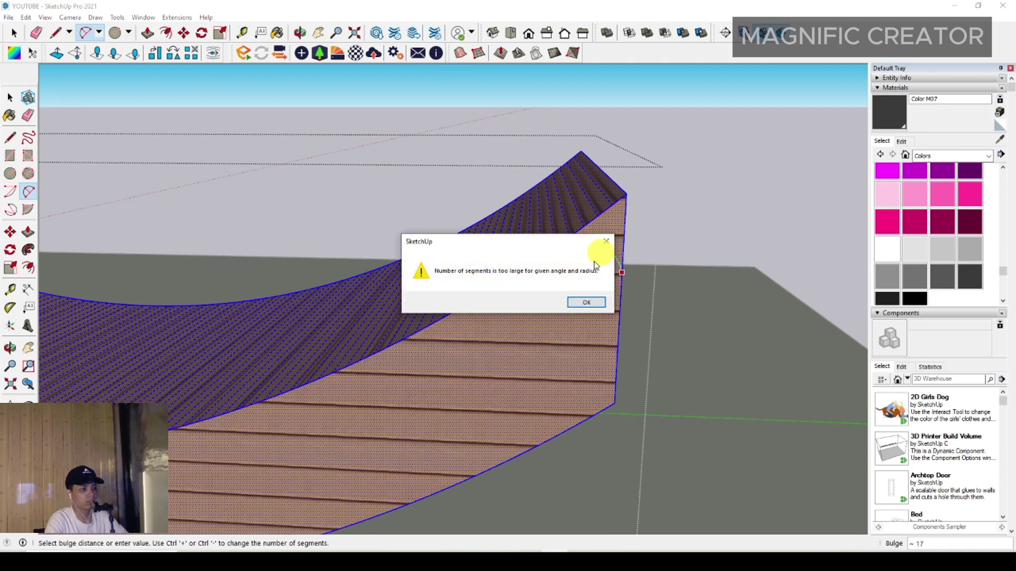
click(587, 303)
key(space)
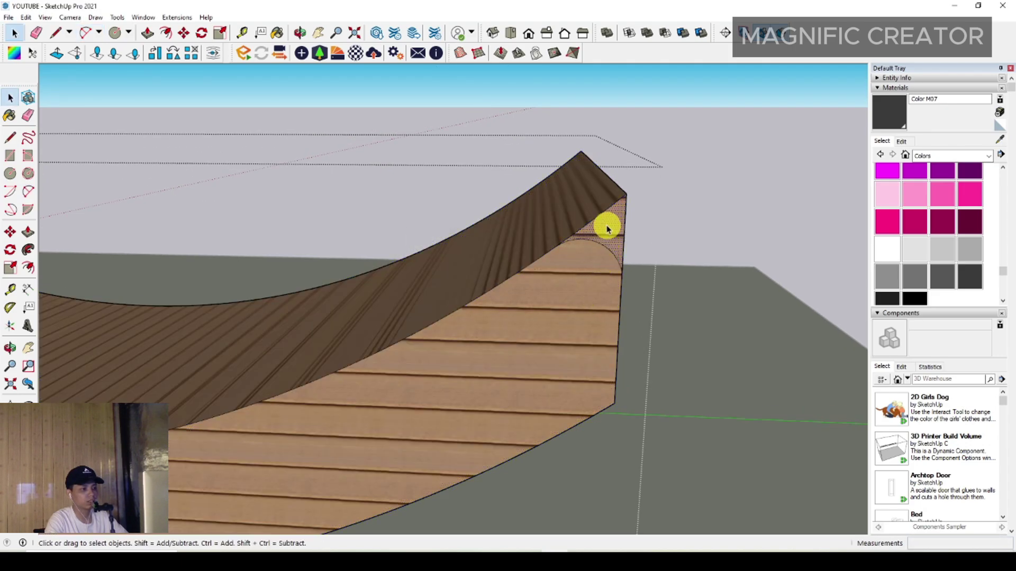
Push the corner piece outside the arc through the wave's full width to round off the raised end's upper edge.
click(29, 233)
mouse_move(605, 233)
mouse_down()
mouse_move(503, 200)
mouse_move(576, 161)
mouse_up()
key(space)
scroll(566, 256, down, 3)
mouse_move(567, 256)
middle_down()
mouse_move(374, 295)
mouse_move(673, 281)
mouse_move(506, 277)
mouse_move(629, 258)
middle_up()
mouse_move(683, 203)
middle_down()
mouse_move(460, 294)
mouse_move(429, 383)
mouse_move(365, 347)
mouse_move(416, 333)
mouse_move(455, 344)
mouse_move(661, 331)
mouse_move(547, 344)
mouse_move(572, 307)
mouse_move(547, 324)
mouse_move(566, 338)
mouse_move(716, 324)
mouse_move(392, 330)
mouse_move(345, 295)
mouse_move(462, 303)
mouse_move(377, 347)
mouse_move(485, 342)
mouse_move(411, 345)
mouse_move(462, 328)
mouse_move(436, 408)
mouse_move(407, 345)
mouse_move(554, 416)
middle_up()
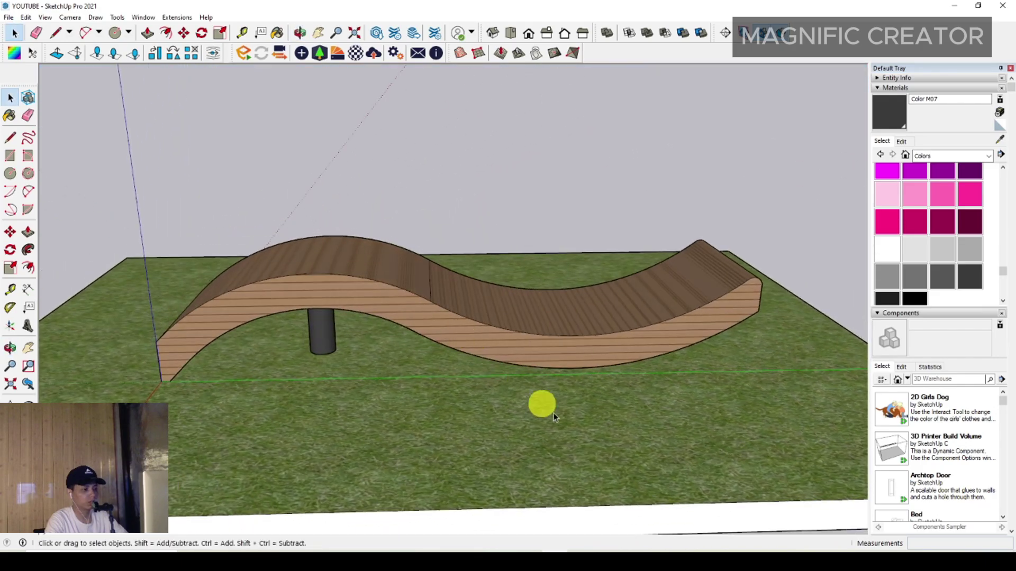